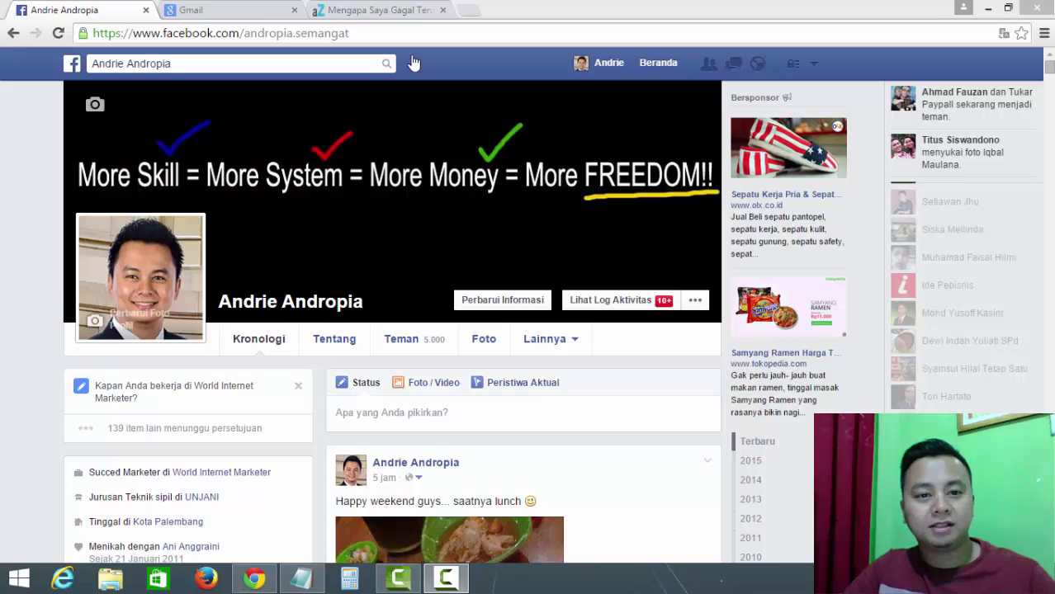
# - Open the blog article "Mengapa Saya Gagal Terus Ya?", dismiss its two download pop-ups and look over the article
pyautogui.click(387, 11)
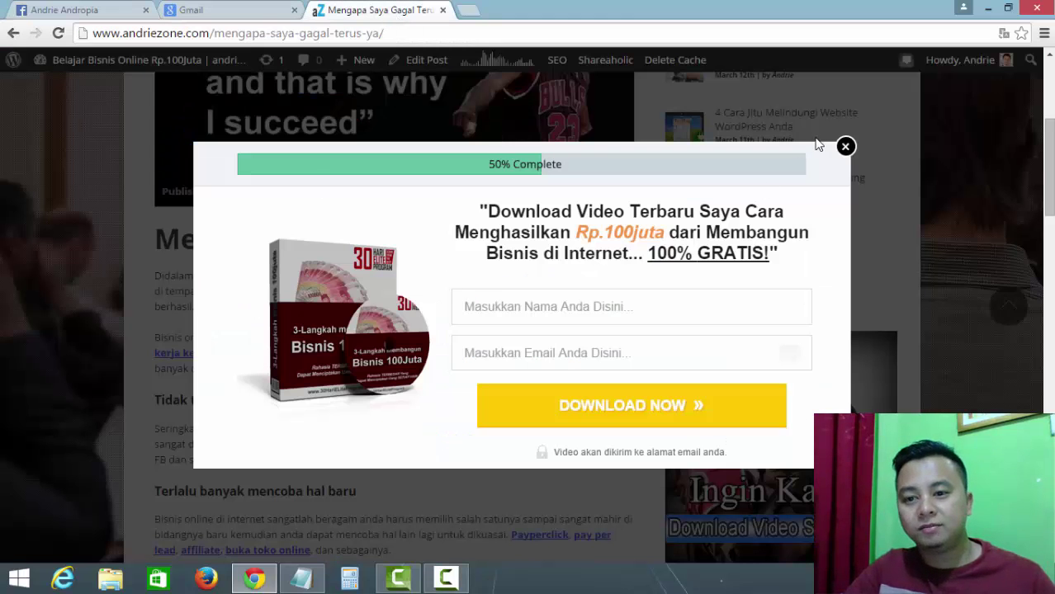
pyautogui.click(844, 146)
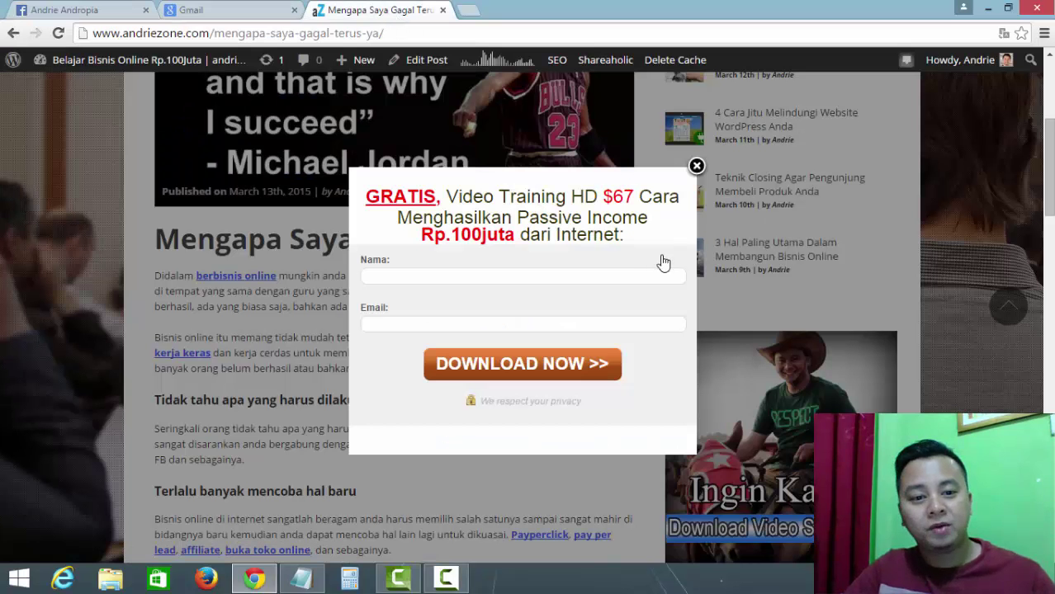
pyautogui.click(696, 167)
pyautogui.scroll(-1, 436, 274)
pyautogui.scroll(1, 388, 273)
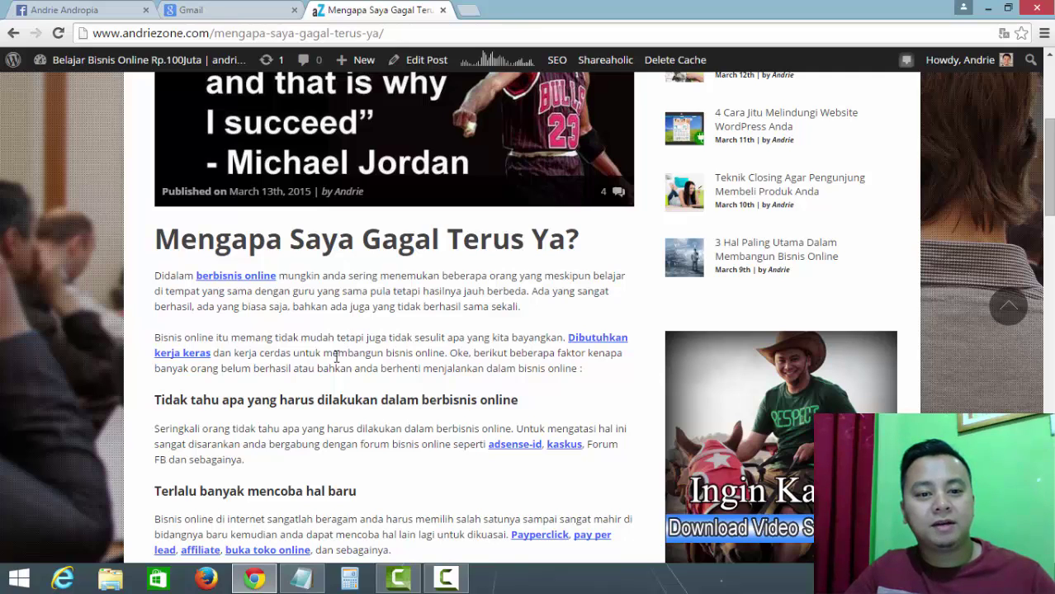
pyautogui.scroll(3, 322, 359)
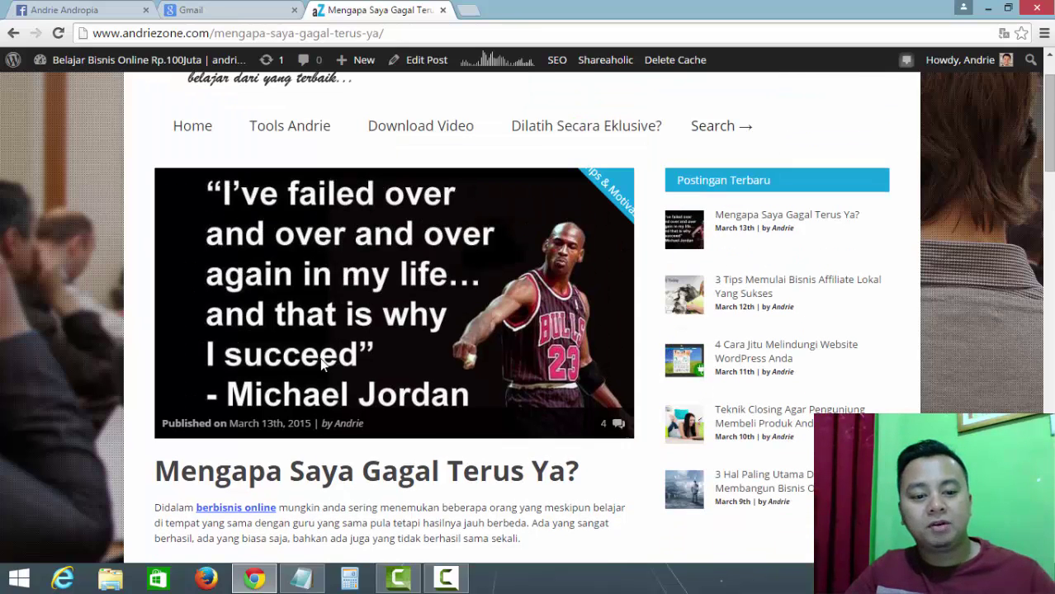
pyautogui.scroll(-3, 322, 364)
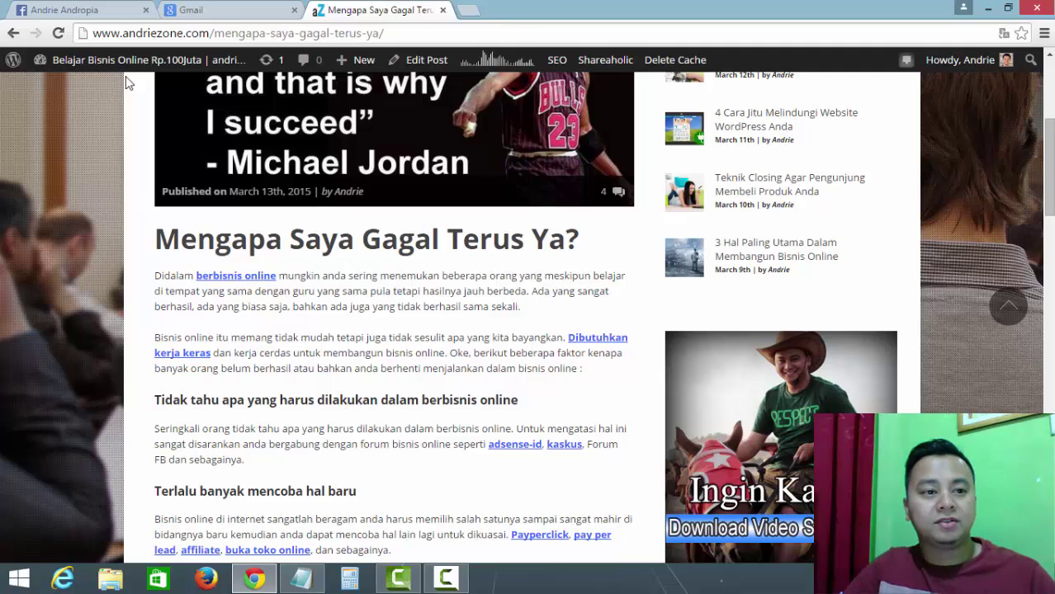
# - Examine the Facebook profile's timeline for the posts that share the blog's articles
pyautogui.click(86, 11)
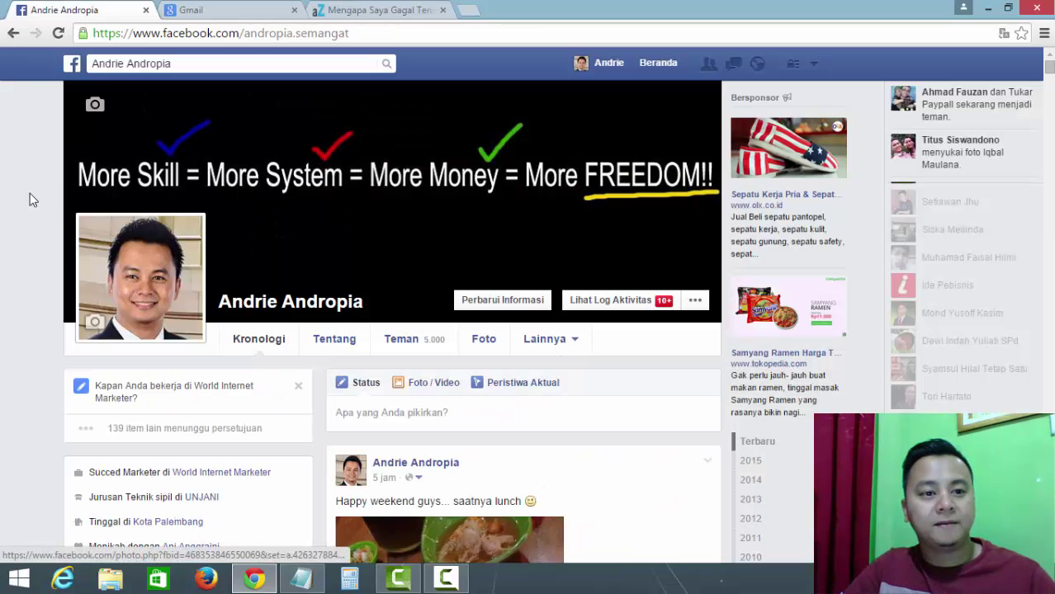
pyautogui.scroll(-10, 30, 193)
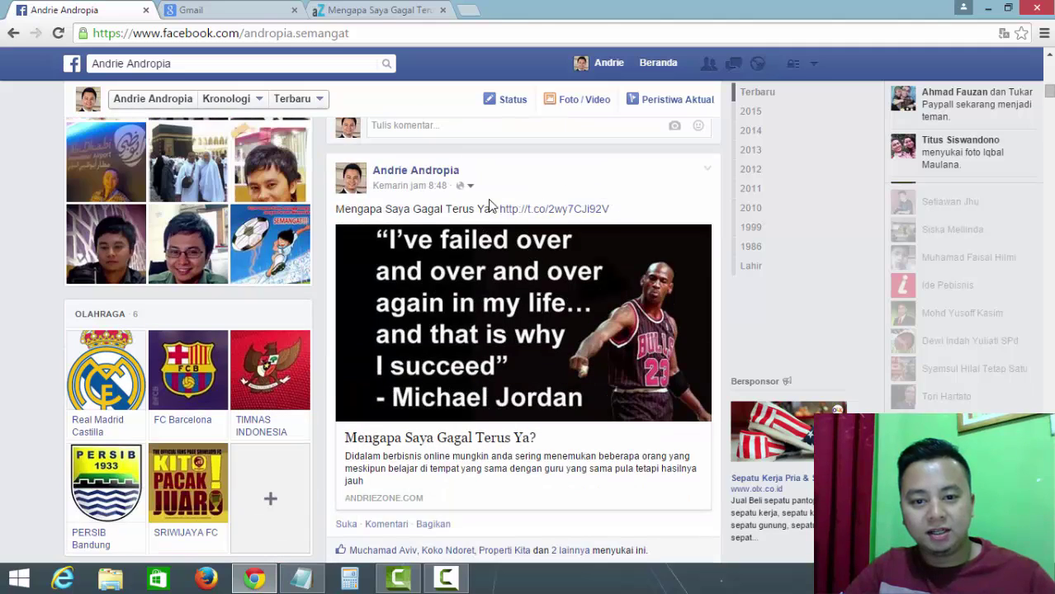
pyautogui.scroll(-1, 559, 304)
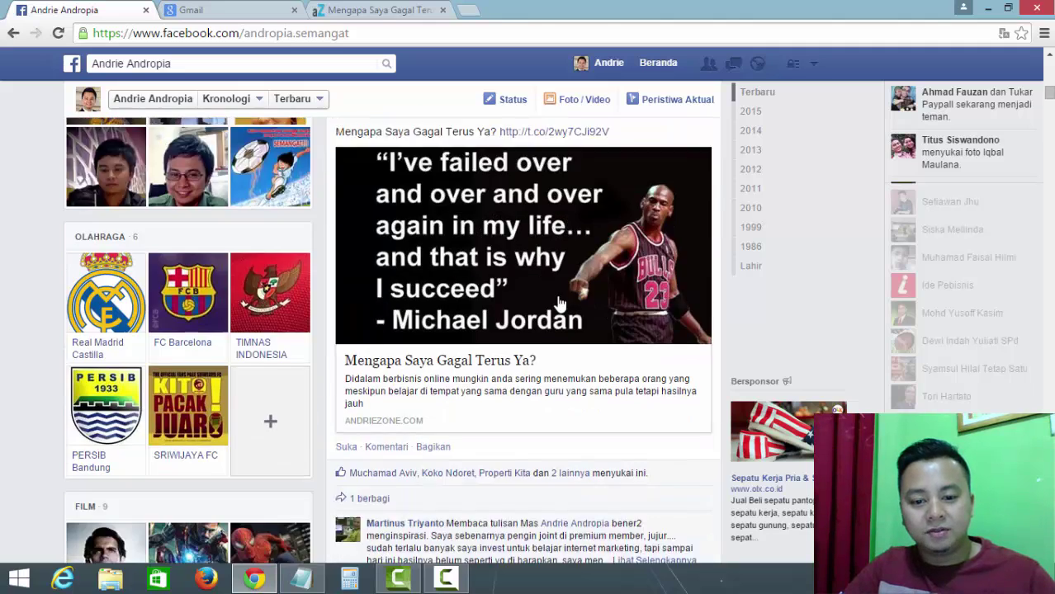
pyautogui.scroll(-12, 559, 304)
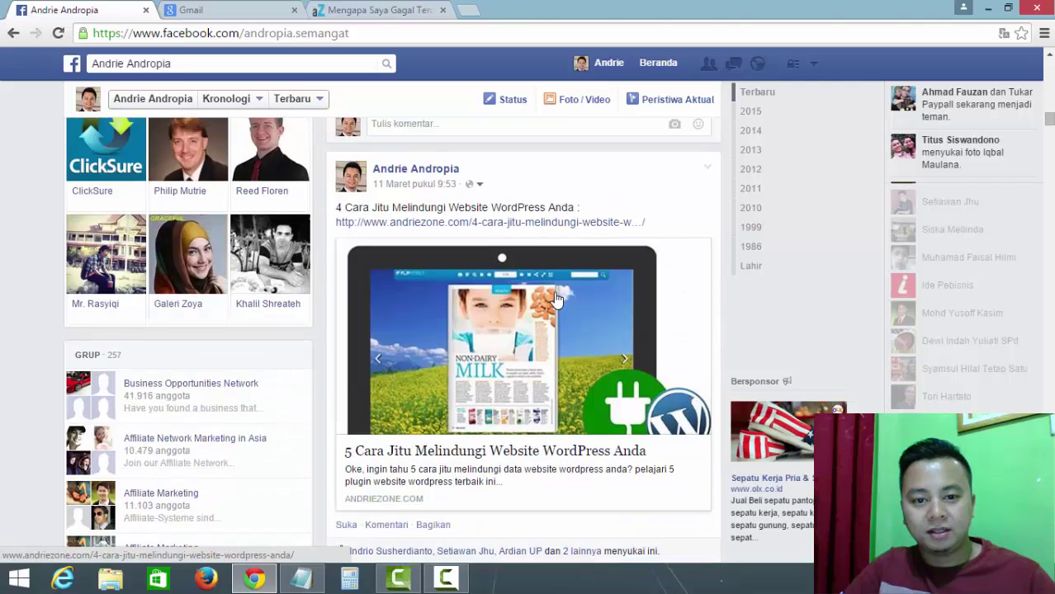
pyautogui.scroll(-2, 557, 299)
pyautogui.scroll(2, 586, 238)
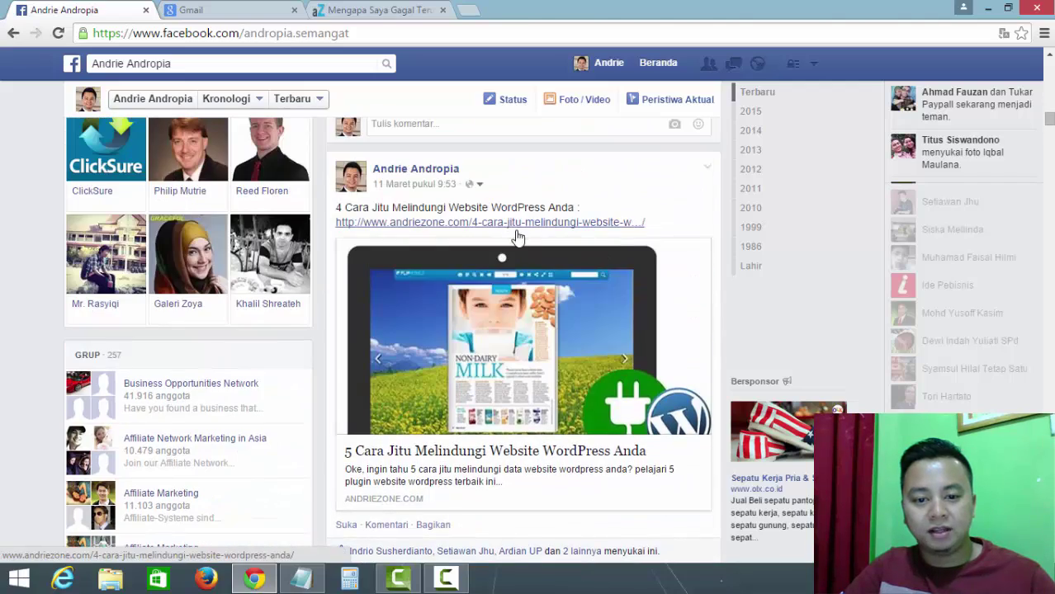
pyautogui.scroll(-10, 516, 236)
pyautogui.scroll(2, 380, 238)
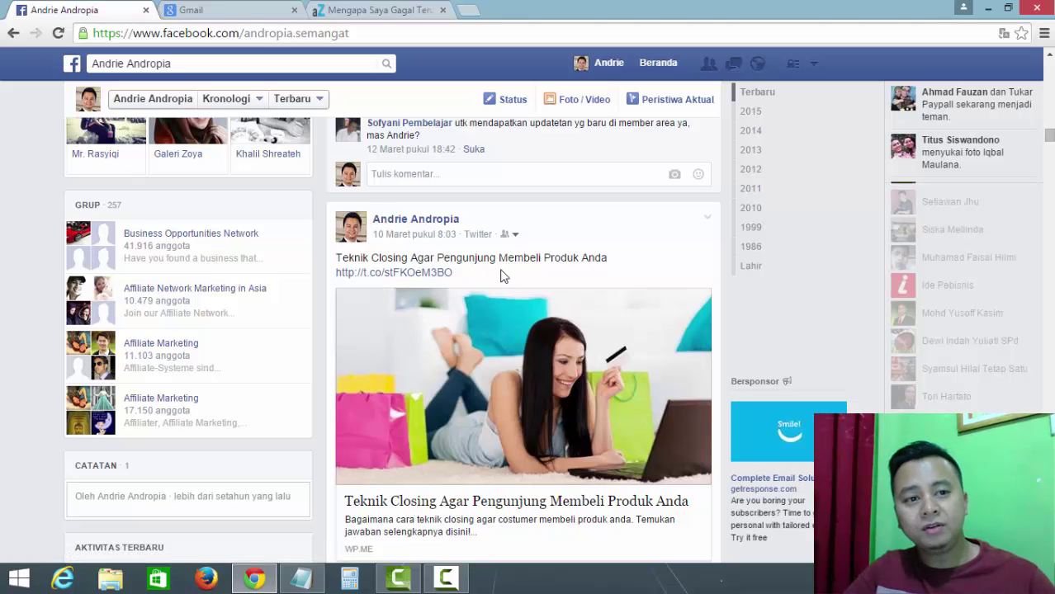
# - Return to the blog and open its WordPress dashboard, logging in with the prefilled credentials
pyautogui.click(413, 11)
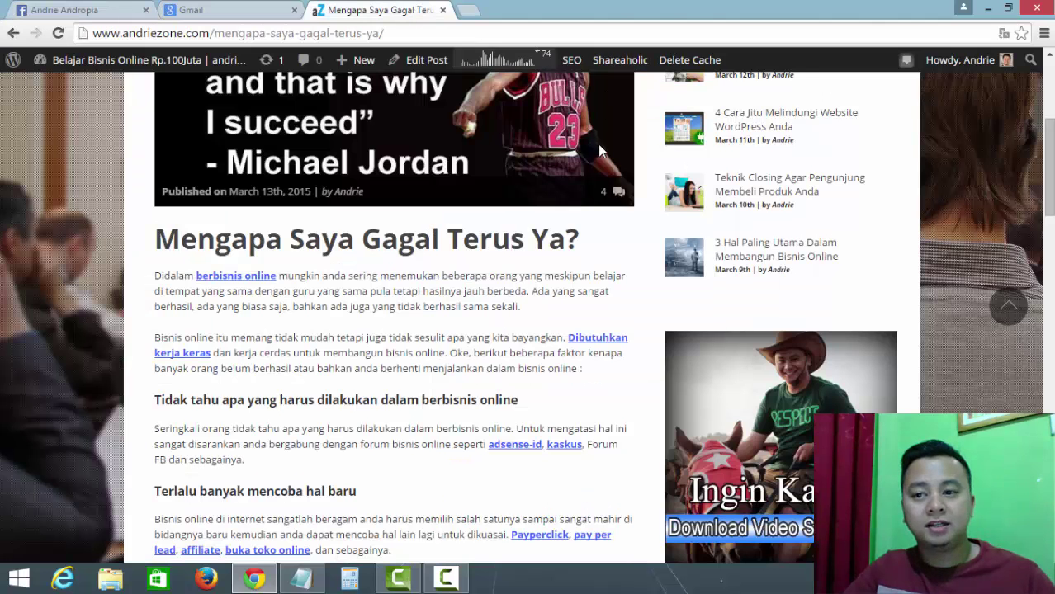
pyautogui.scroll(3, 600, 151)
pyautogui.moveTo(132, 60)
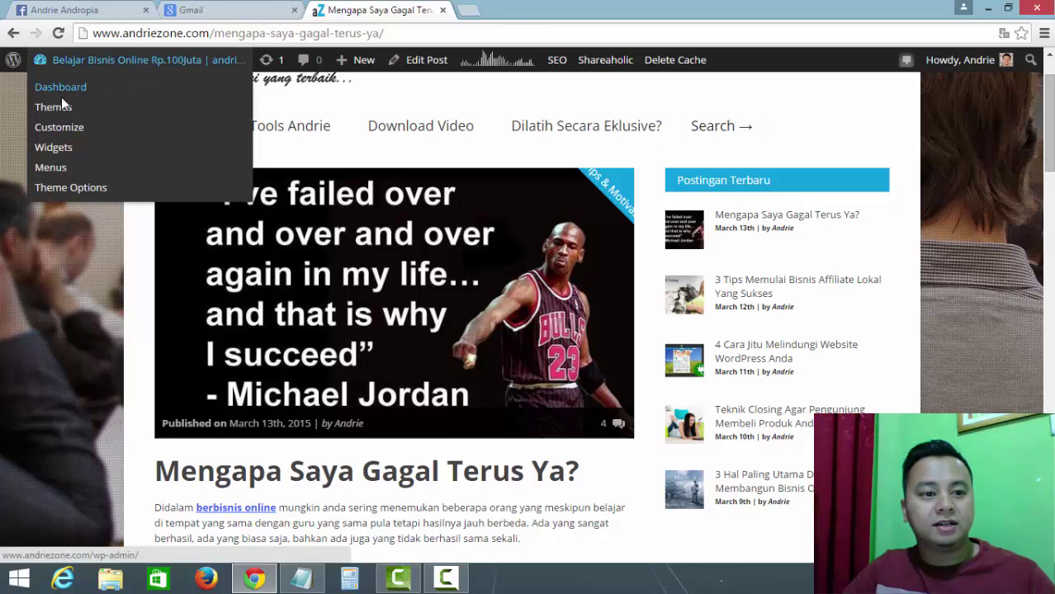
pyautogui.click(62, 95)
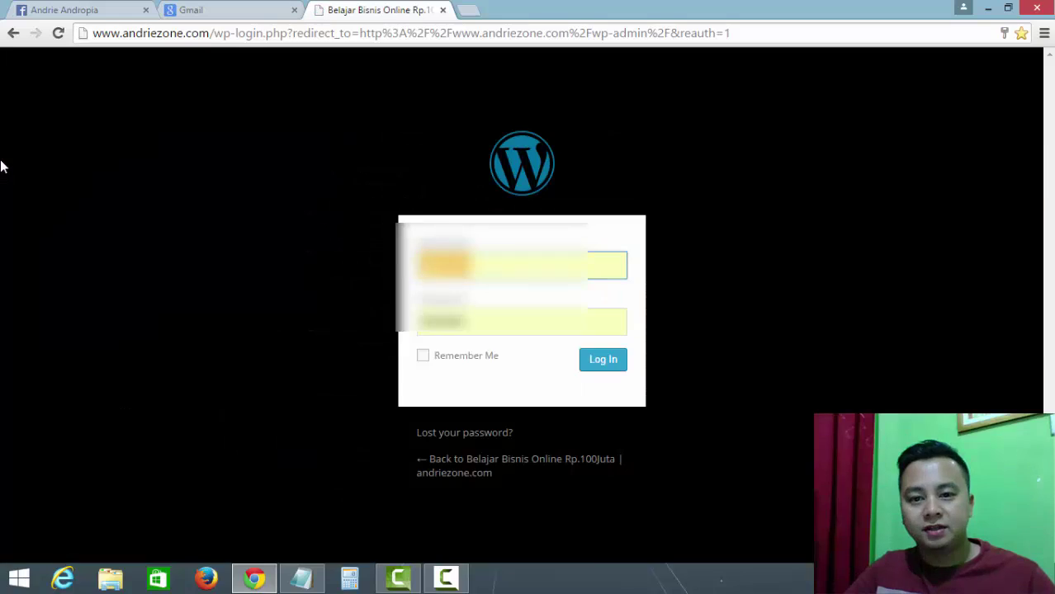
pyautogui.click(585, 358)
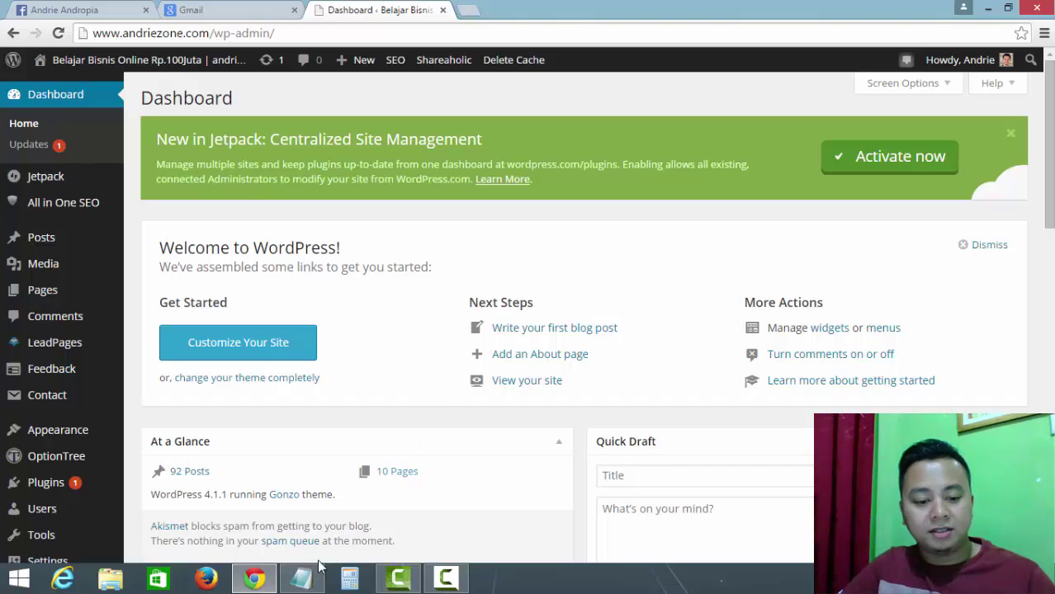
# - Check the required plugin's name in the Notepad note and return to the WordPress dashboard in the browser
pyautogui.click(302, 578)
pyautogui.click(288, 173)
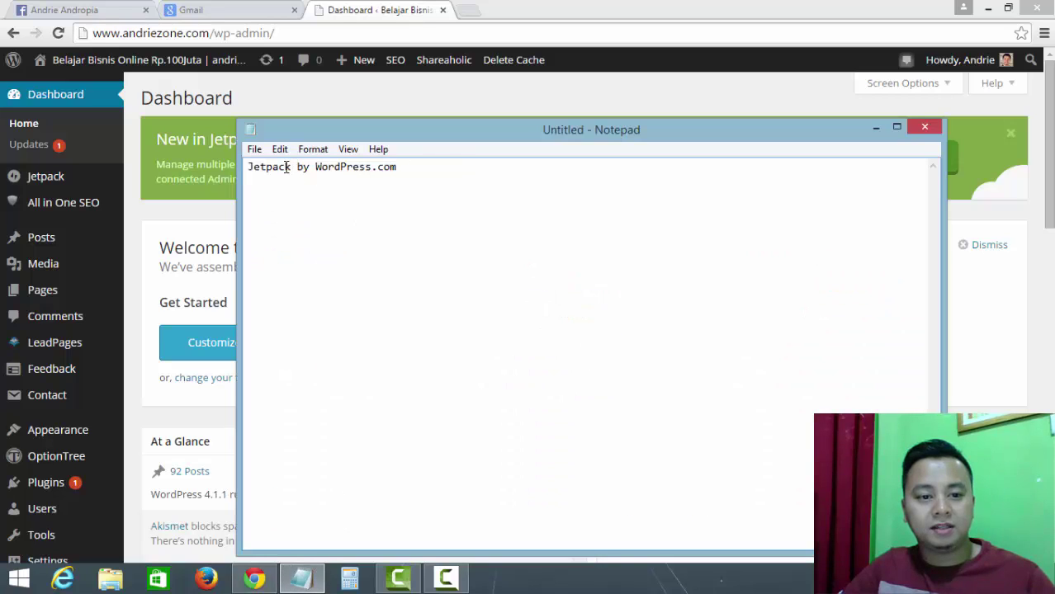
pyautogui.doubleClick(288, 167)
pyautogui.click(406, 184)
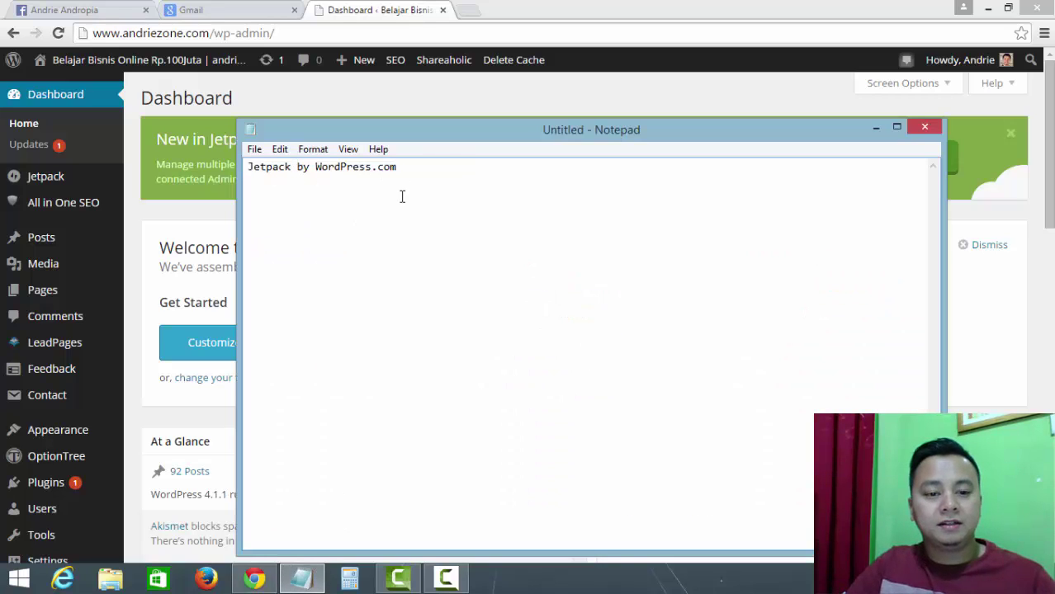
pyautogui.click(363, 15)
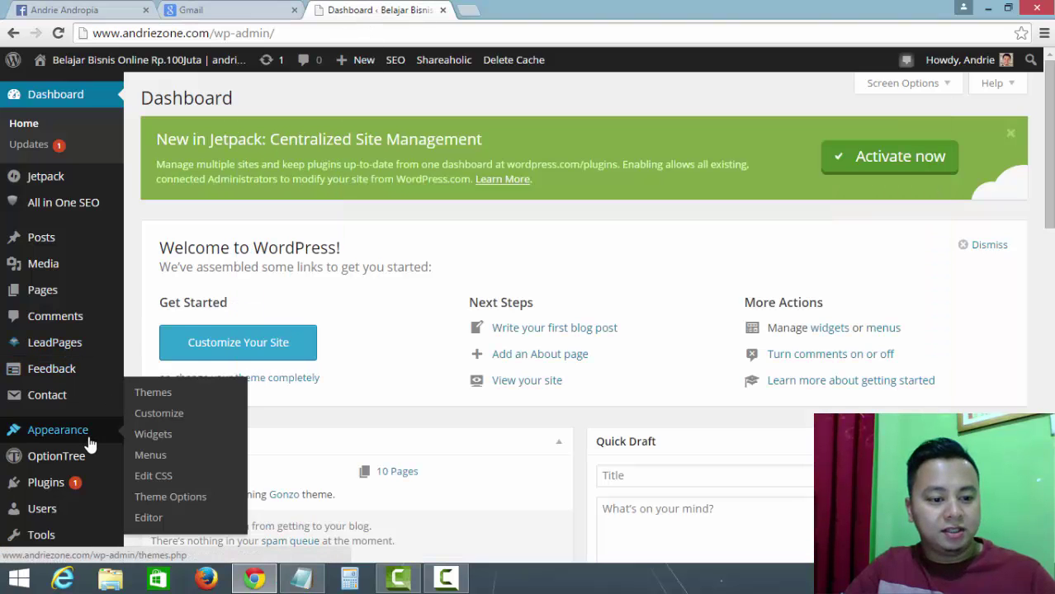
# - Open the page for adding new plugins and search for "jeckpack"
pyautogui.scroll(-1, 83, 396)
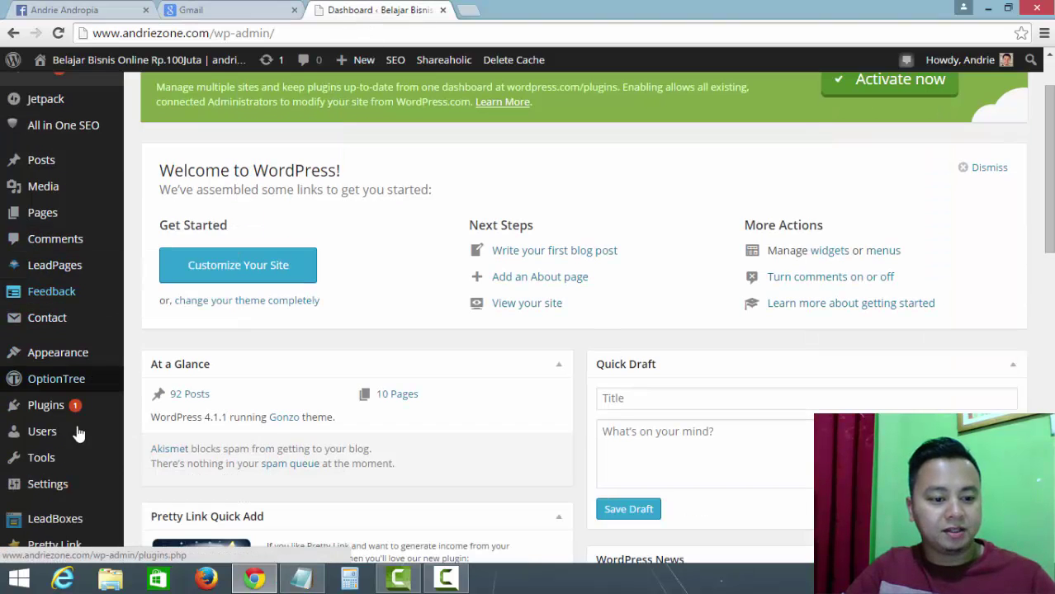
pyautogui.moveTo(90, 410)
pyautogui.click(149, 429)
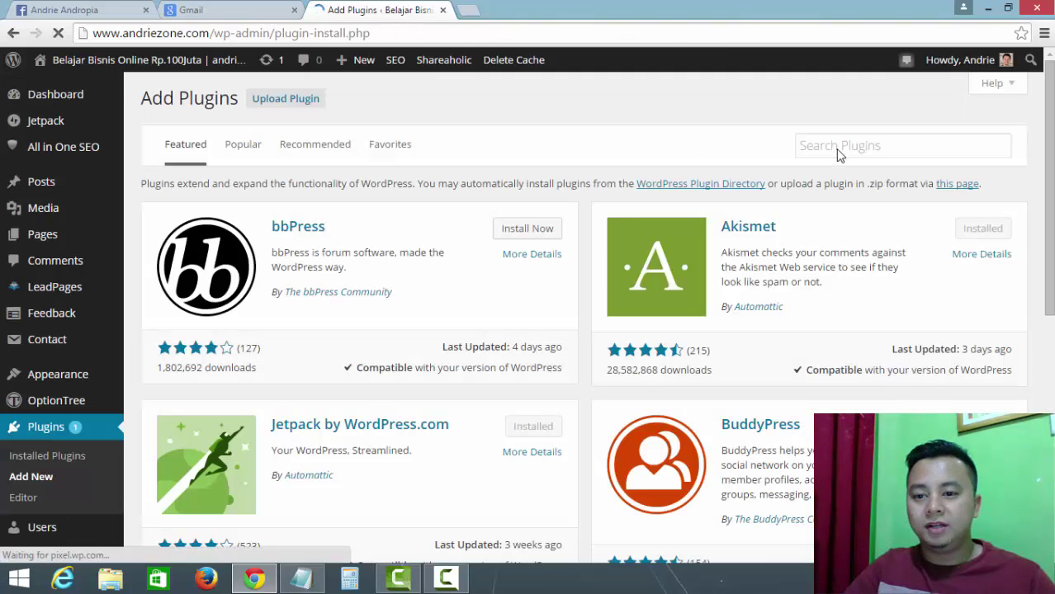
pyautogui.click(839, 148)
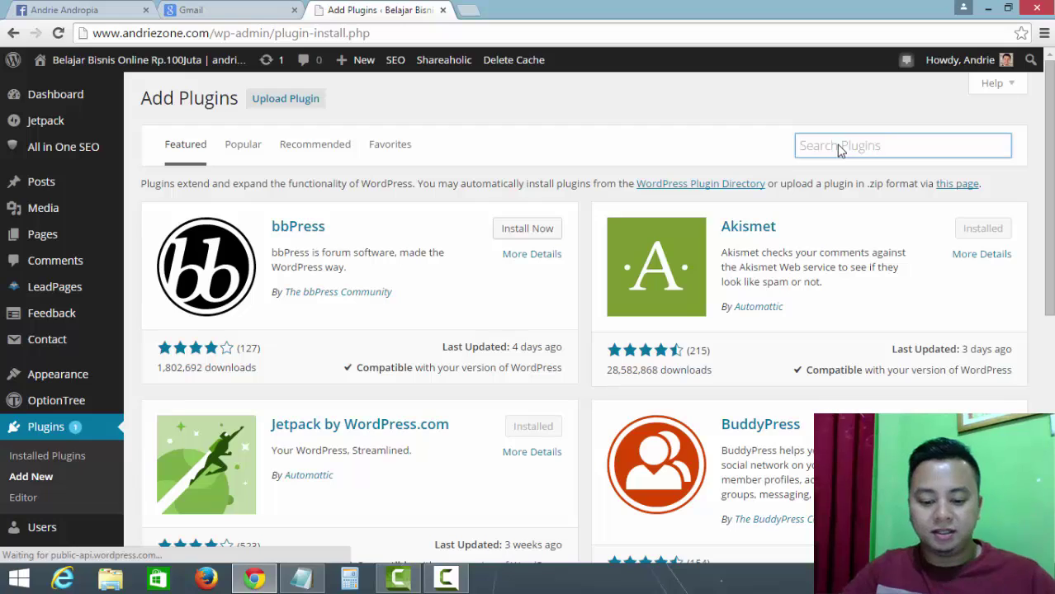
pyautogui.write('jeckpack')
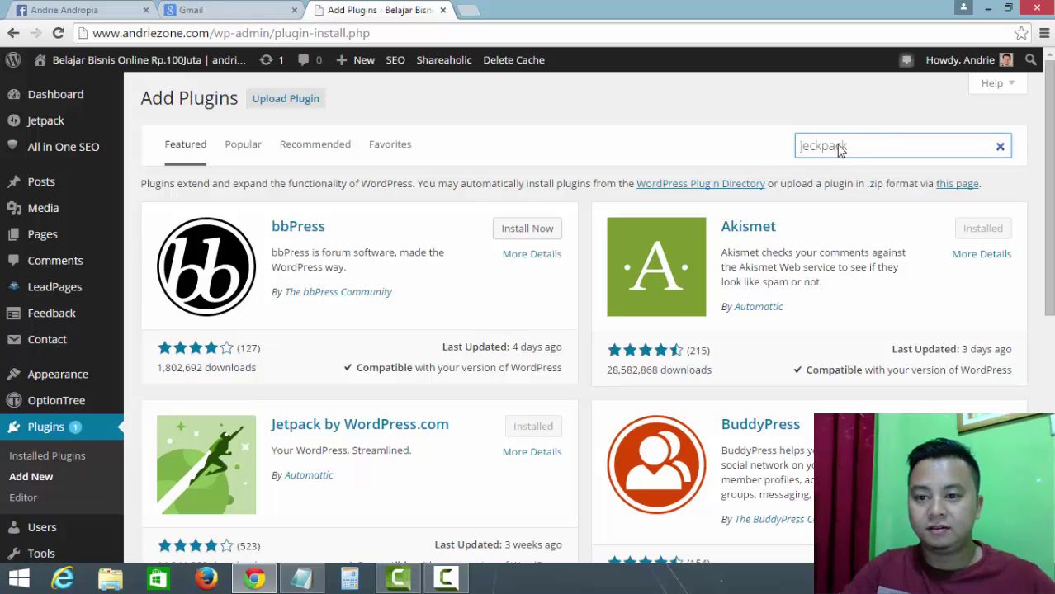
pyautogui.press('Return')
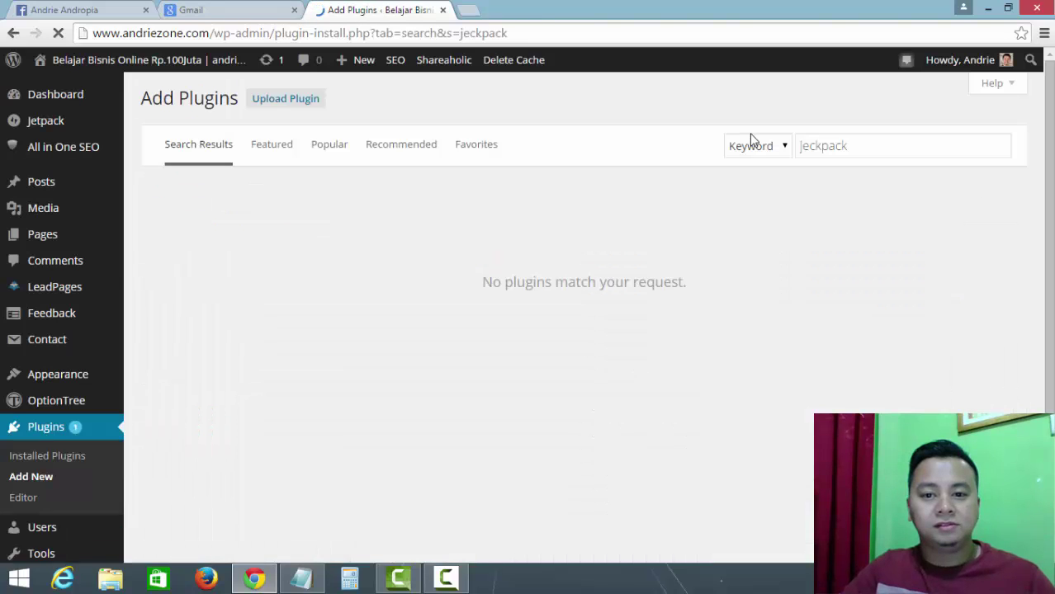
# - Check the plugin name's spelling in the Notepad note, search for "jetpack" instead and look through the results
pyautogui.click(302, 578)
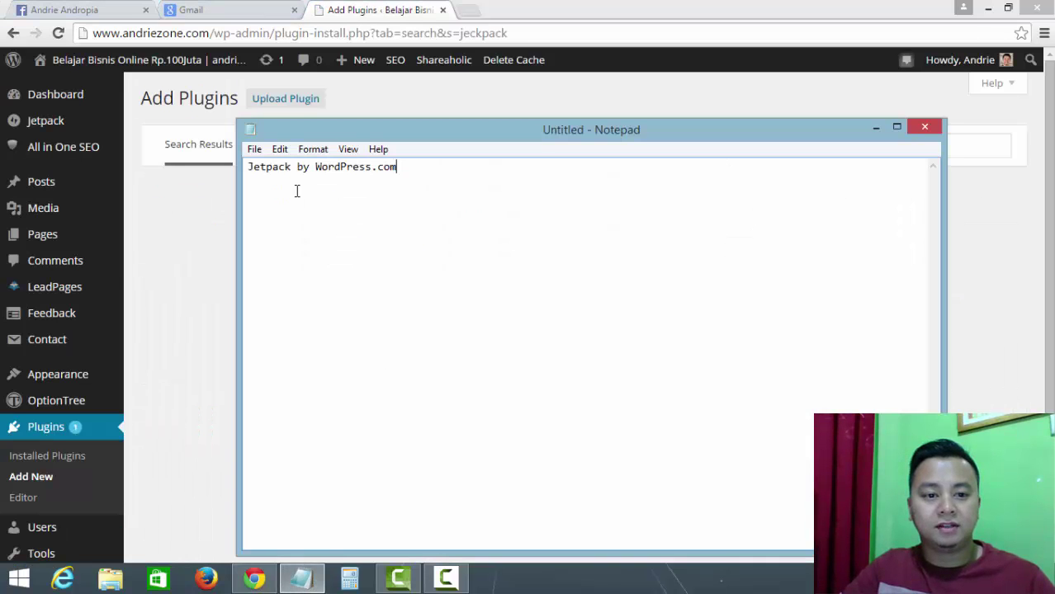
pyautogui.click(369, 14)
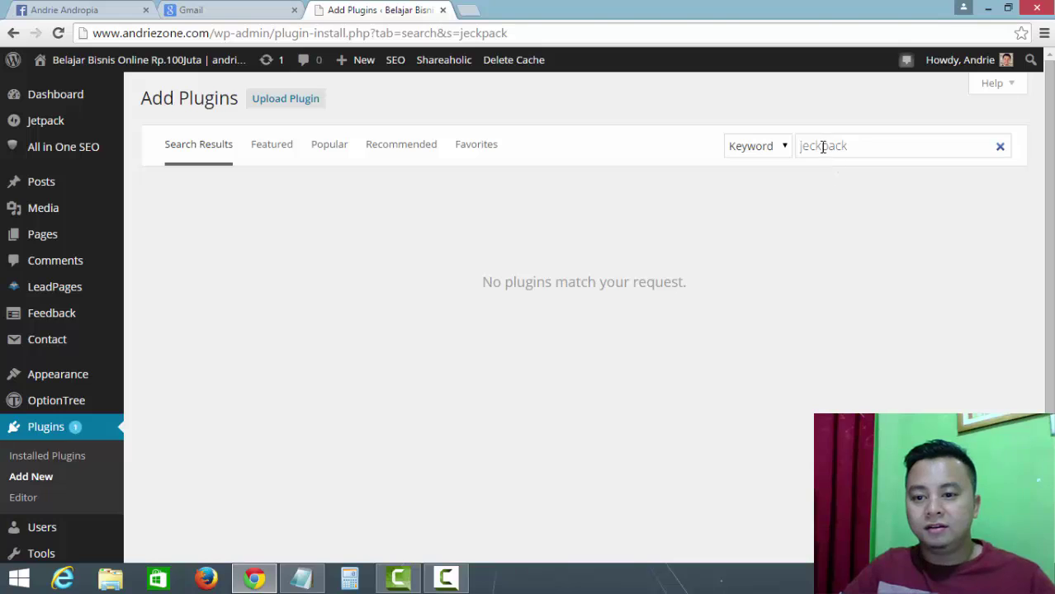
pyautogui.moveTo(818, 145); pyautogui.dragTo(815, 147)
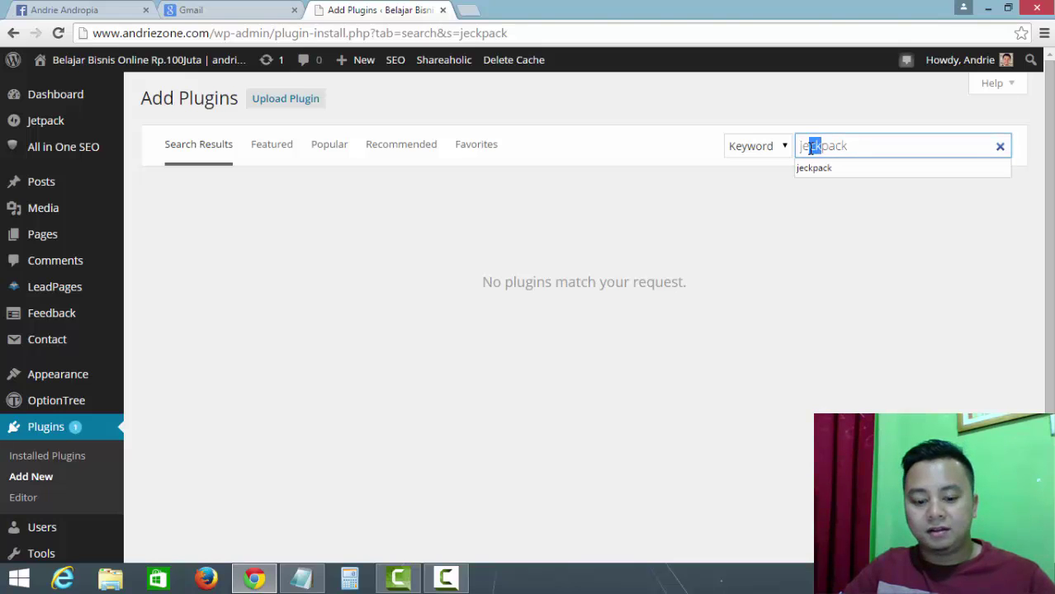
pyautogui.write('t')
pyautogui.press('Return')
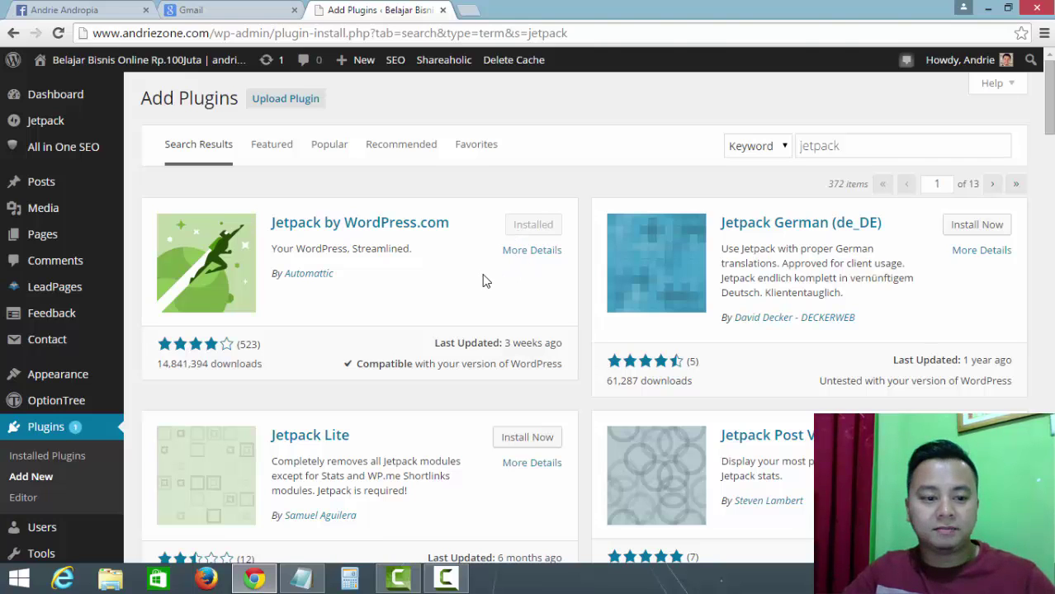
pyautogui.scroll(-3, 477, 200)
pyautogui.scroll(2, 470, 203)
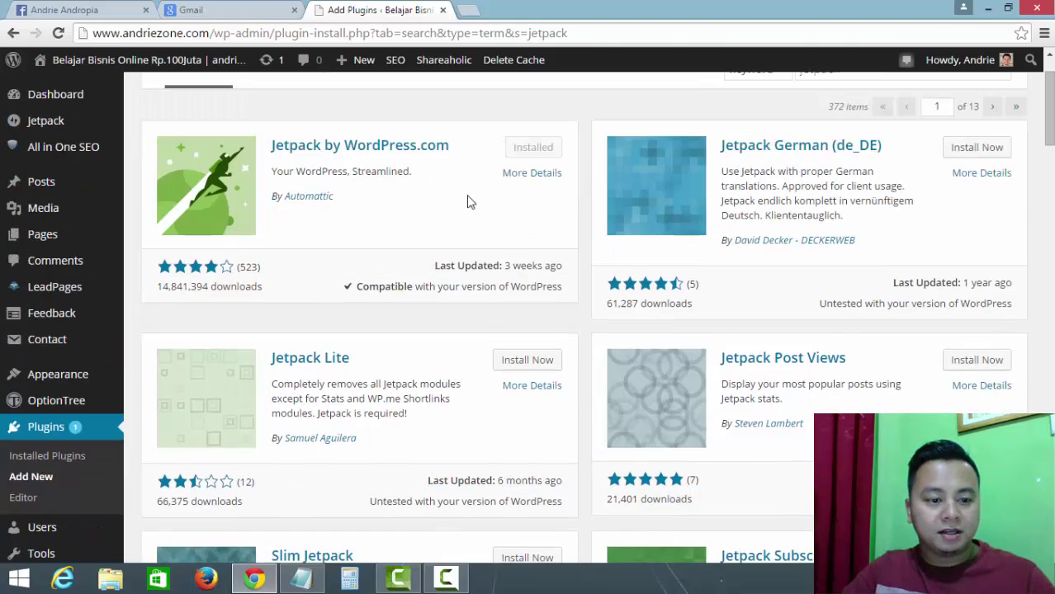
# - Open the settings of Jetpack by WordPress.com from the list of installed plugins
pyautogui.click(56, 463)
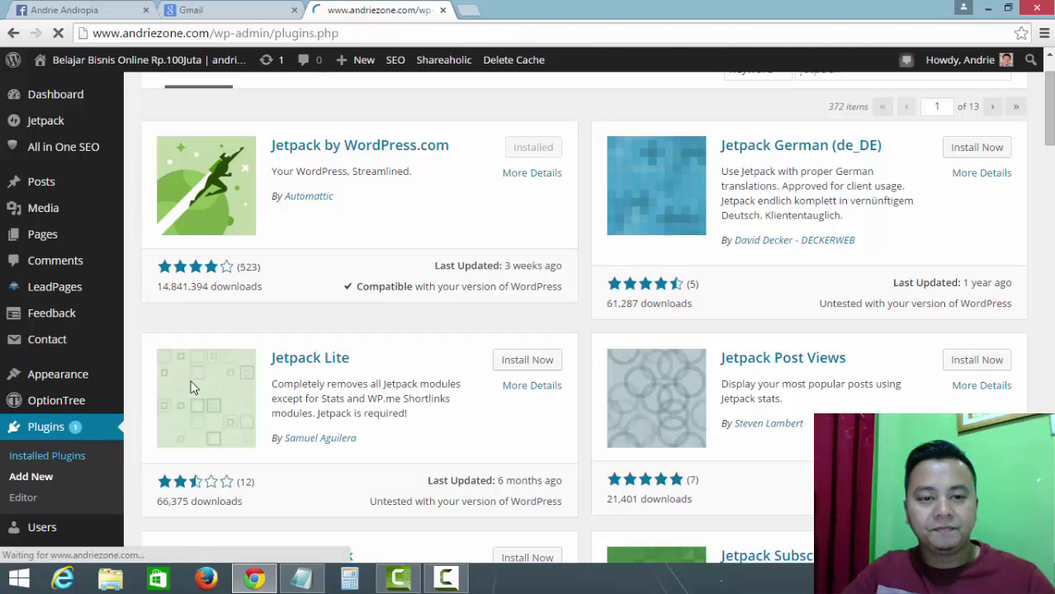
pyautogui.scroll(-2, 267, 294)
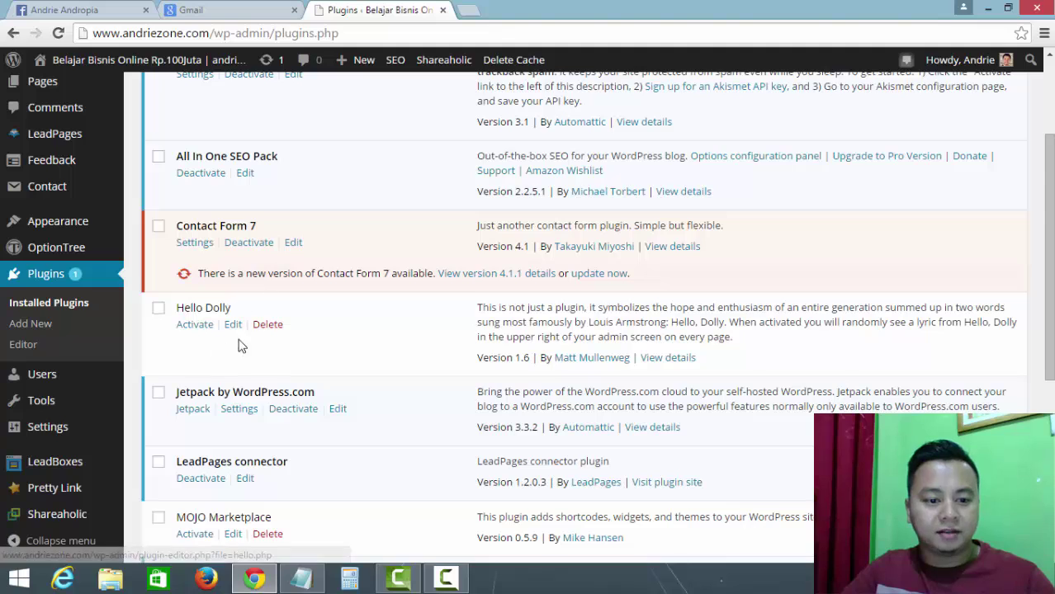
pyautogui.scroll(-2, 205, 355)
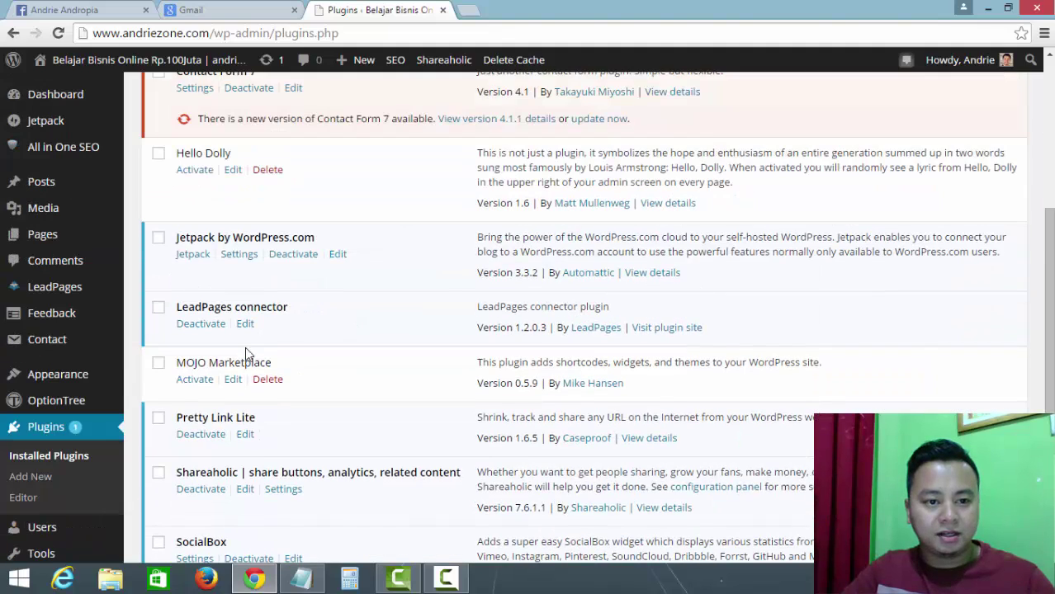
pyautogui.click(247, 258)
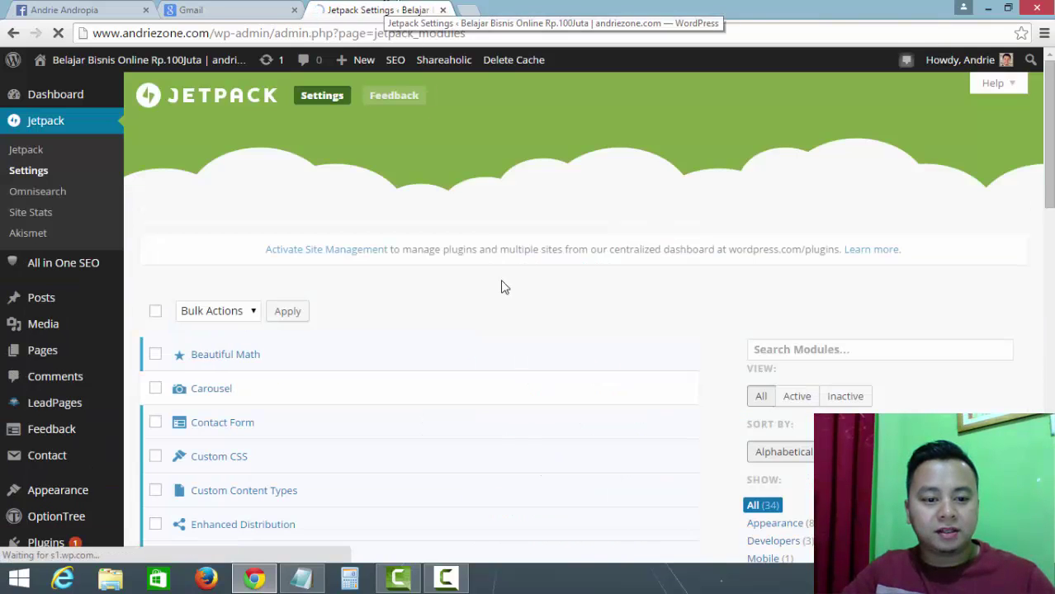
# - Open the Sharing module in the Jetpack settings and follow its link to the Sharing Settings page
pyautogui.scroll(-5, 502, 289)
pyautogui.scroll(-3, 502, 302)
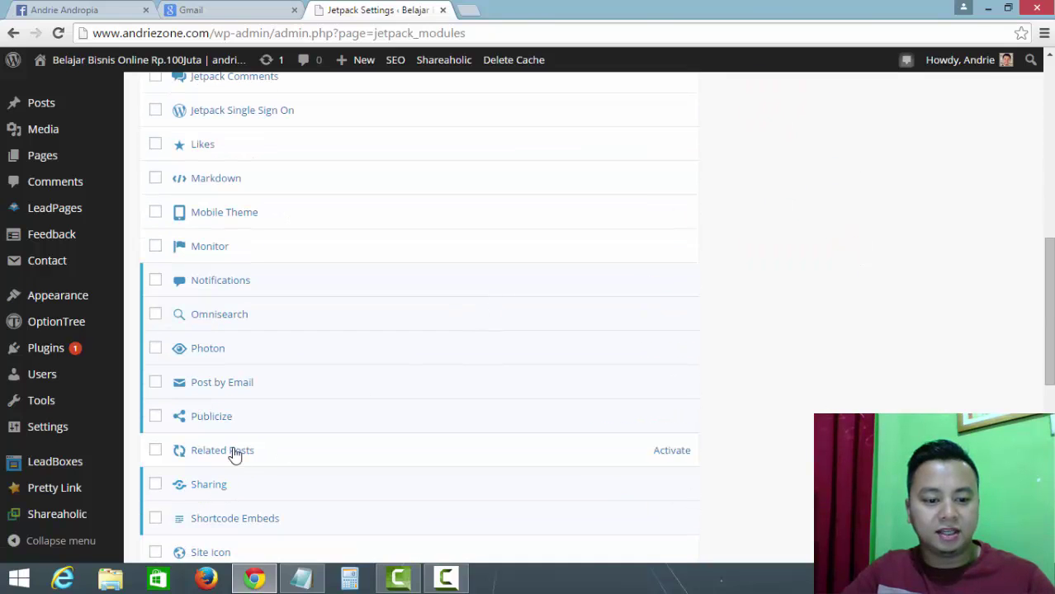
pyautogui.scroll(-2, 211, 487)
pyautogui.click(208, 334)
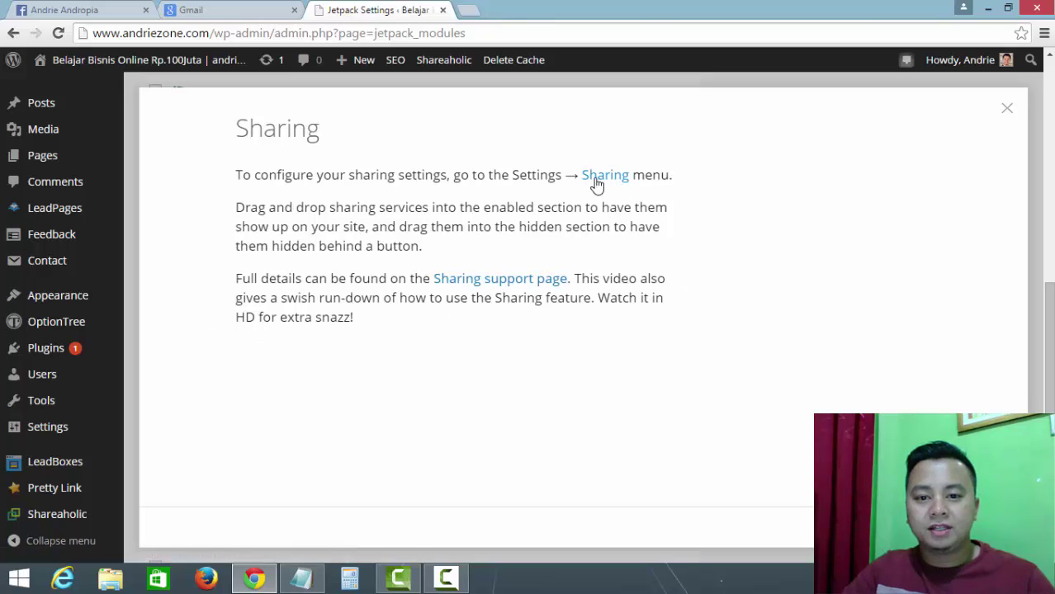
pyautogui.click(600, 180)
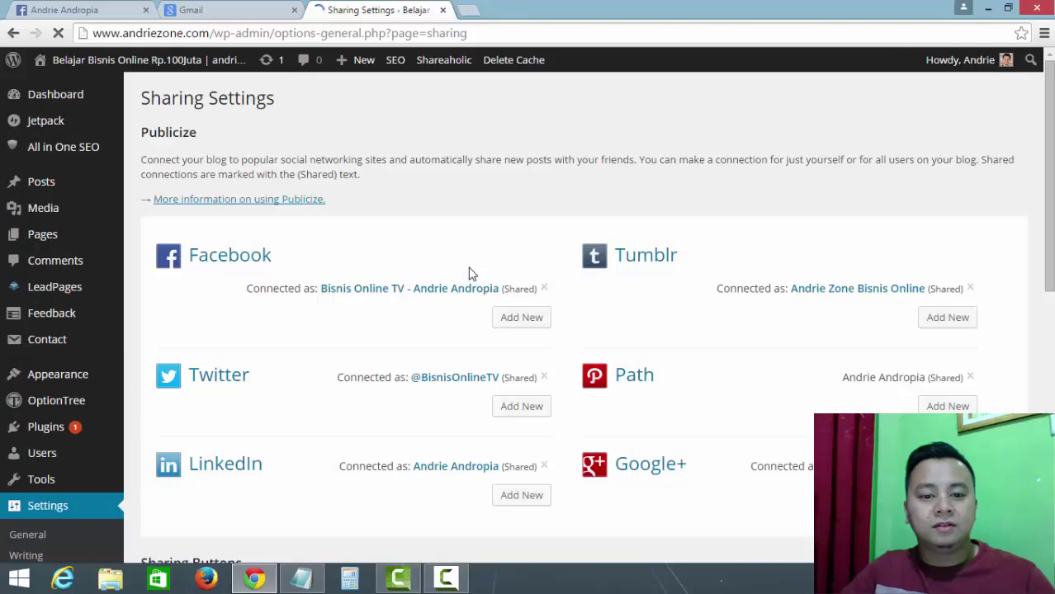
# - Start adding a new Facebook connection under Publicize, look through the wall and page choices, and close the dialog
pyautogui.scroll(-2, 470, 273)
pyautogui.scroll(1, 495, 207)
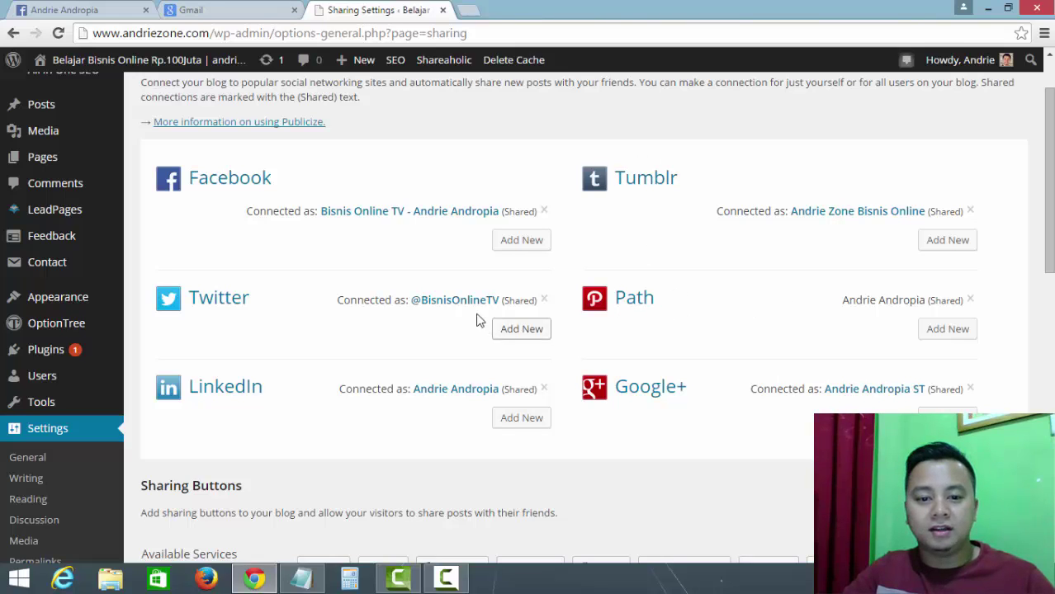
pyautogui.click(505, 244)
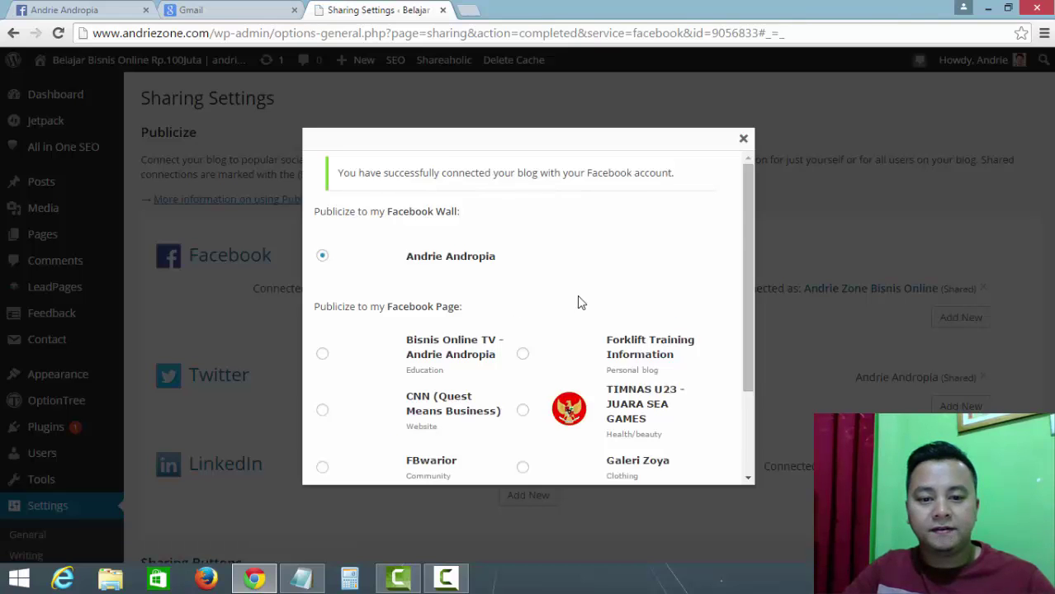
pyautogui.scroll(-3, 577, 301)
pyautogui.scroll(3, 499, 289)
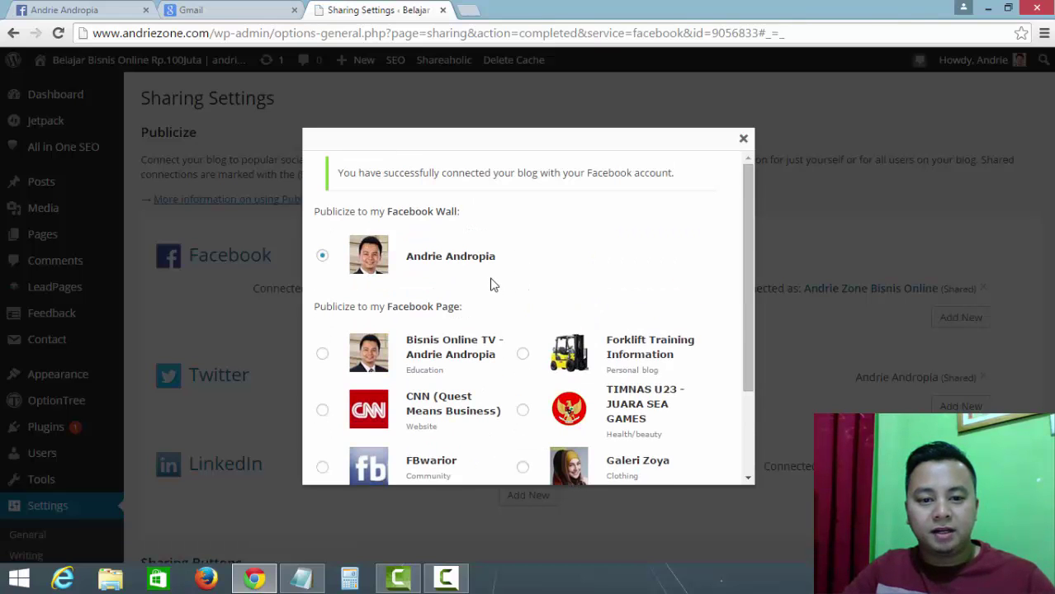
pyautogui.click(743, 138)
# - Review the rest of the Sharing Settings page, including the sharing button services and display options, and return to the Publicize connections
pyautogui.scroll(-10, 476, 206)
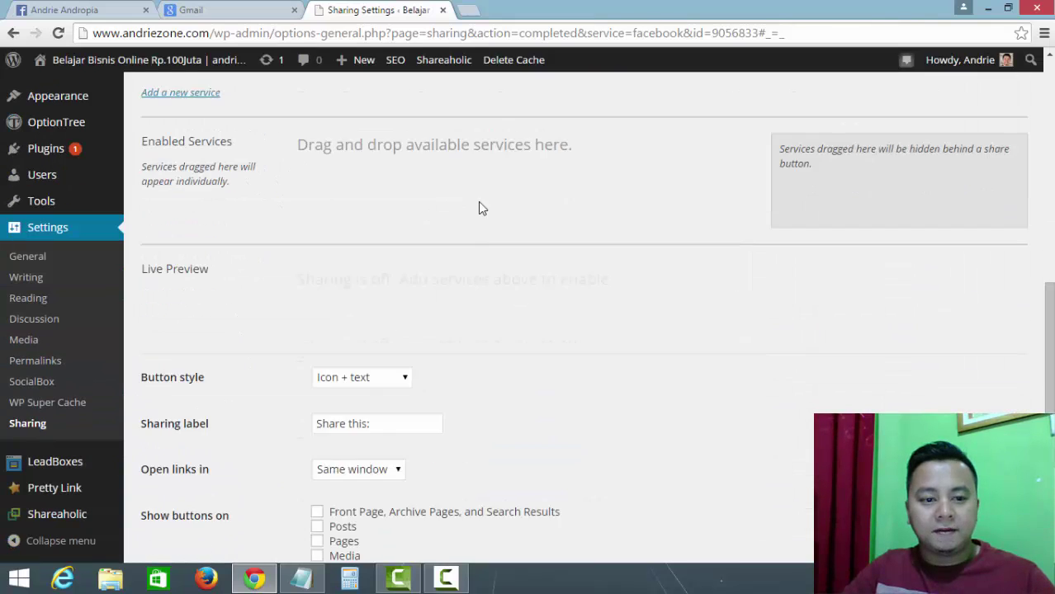
pyautogui.scroll(10, 611, 239)
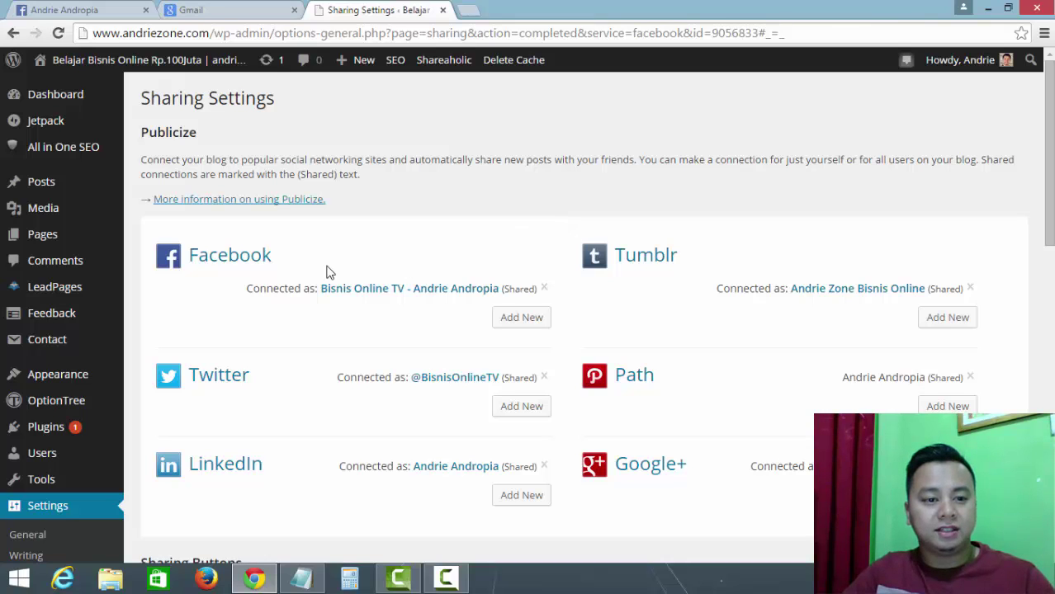
pyautogui.scroll(-4, 438, 216)
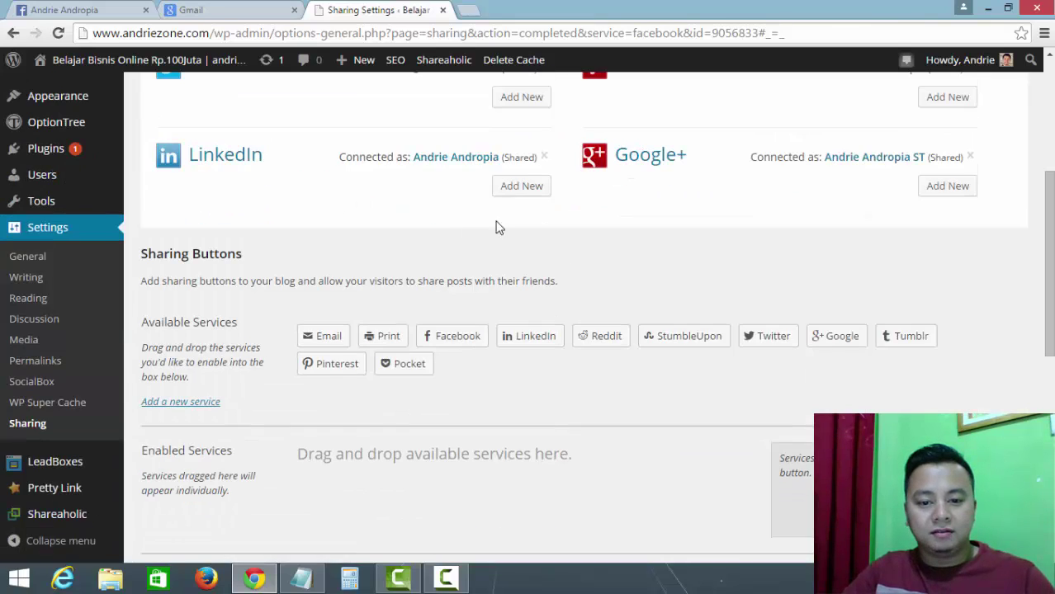
pyautogui.scroll(-1, 388, 388)
pyautogui.scroll(-5, 375, 356)
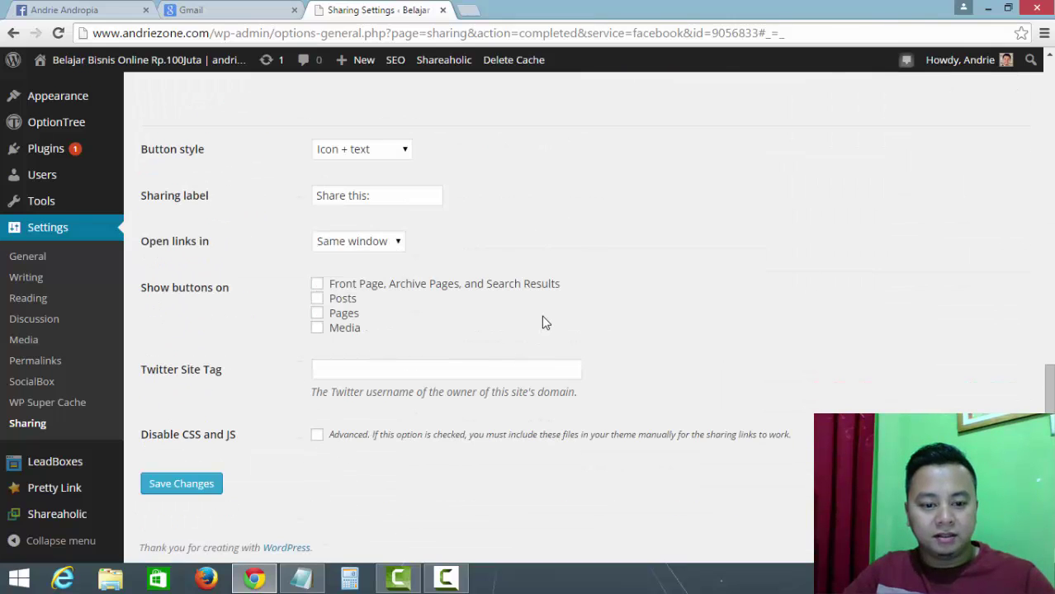
pyautogui.scroll(8, 543, 322)
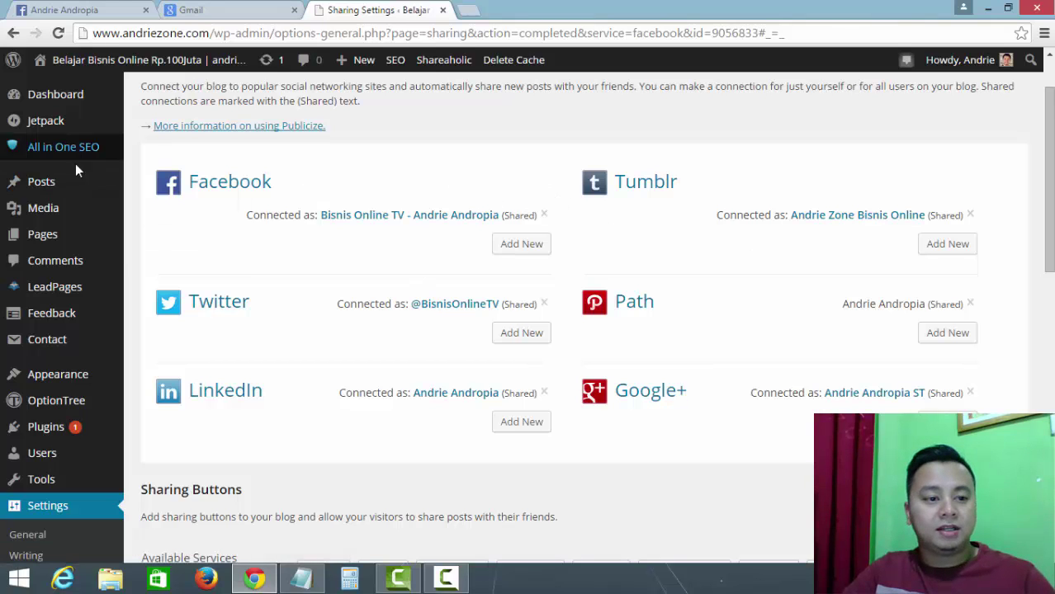
# - Create a new blog post with the title "test1" and save it as a draft
pyautogui.click(146, 206)
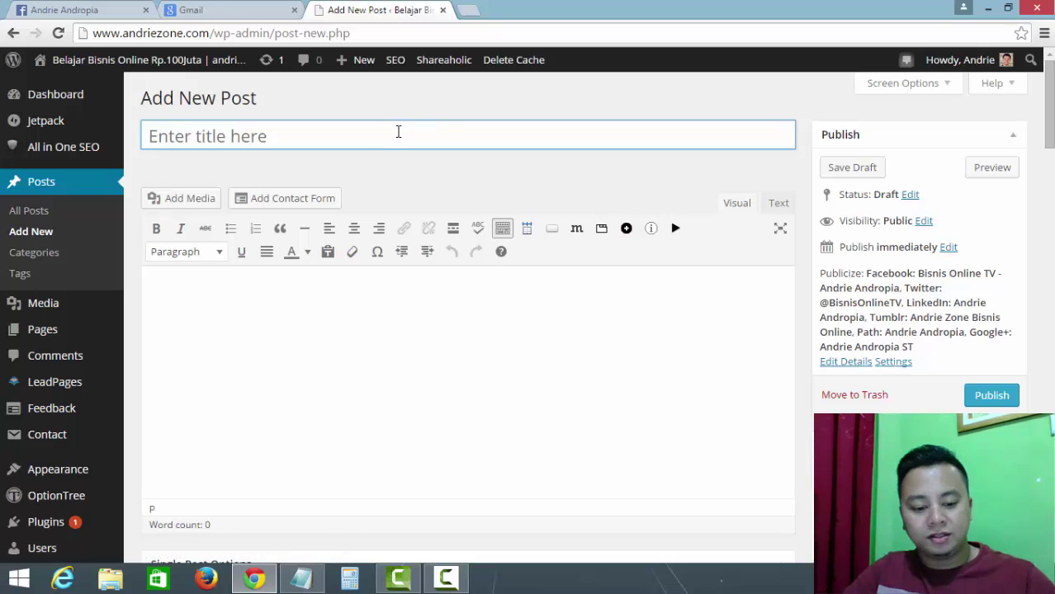
pyautogui.write('dg')
pyautogui.press('BackSpace')
pyautogui.press('BackSpace')
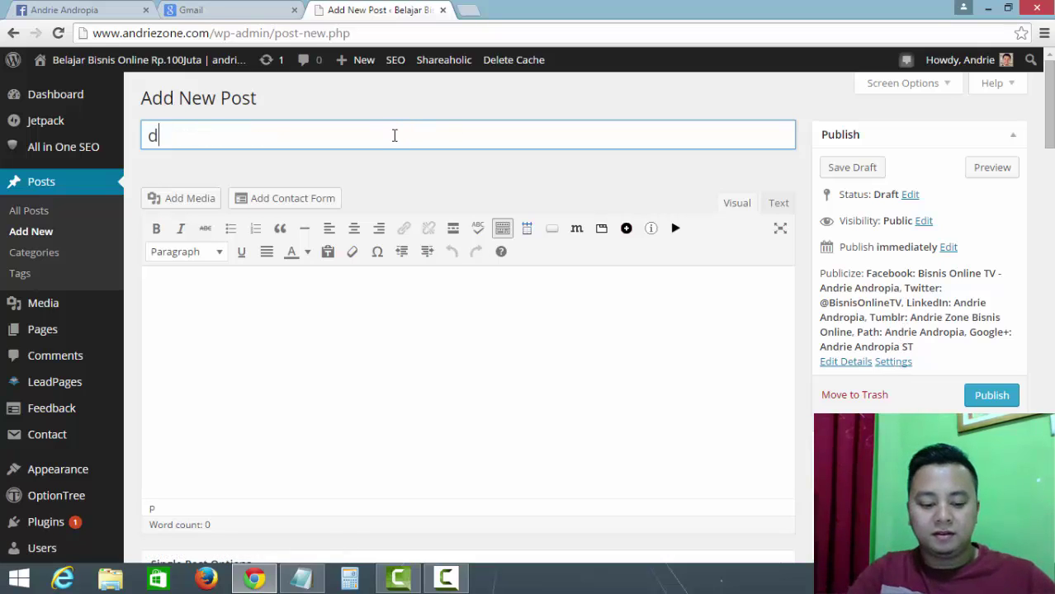
pyautogui.write('es')
pyautogui.press('BackSpace')
pyautogui.press('BackSpace')
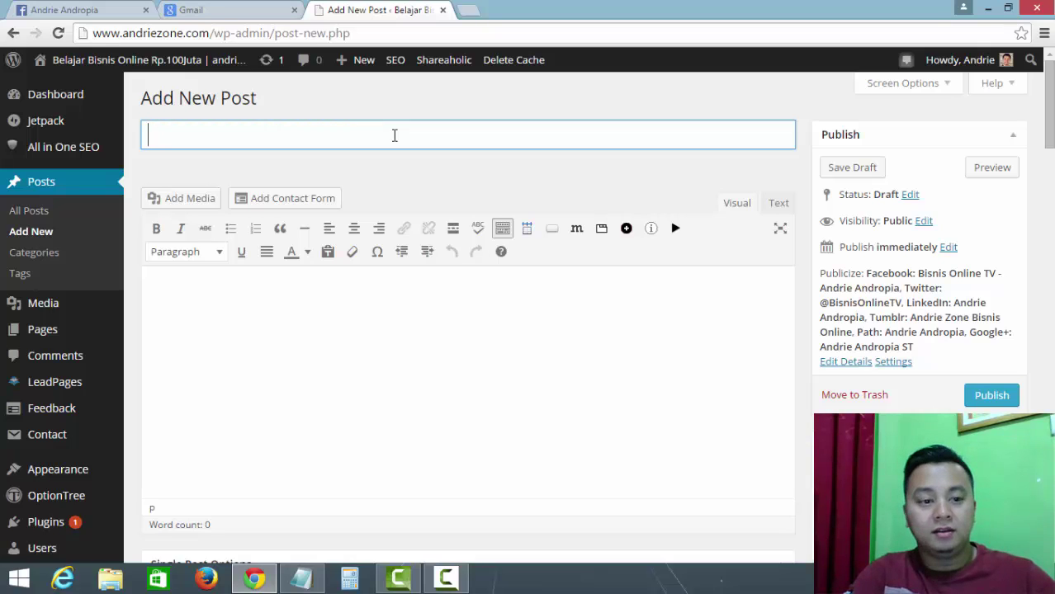
pyautogui.write('test1')
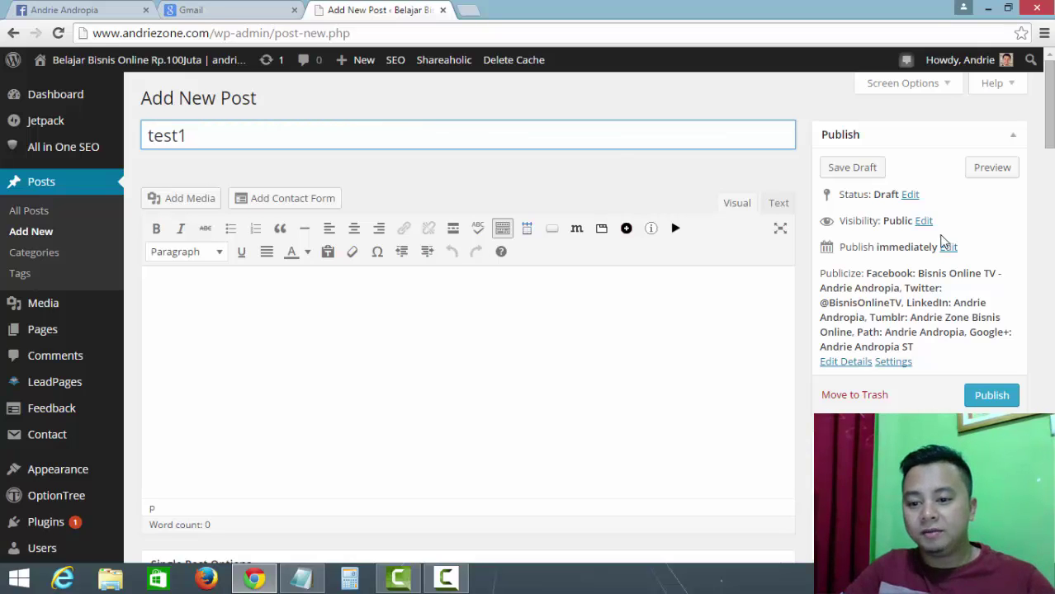
pyautogui.click(850, 171)
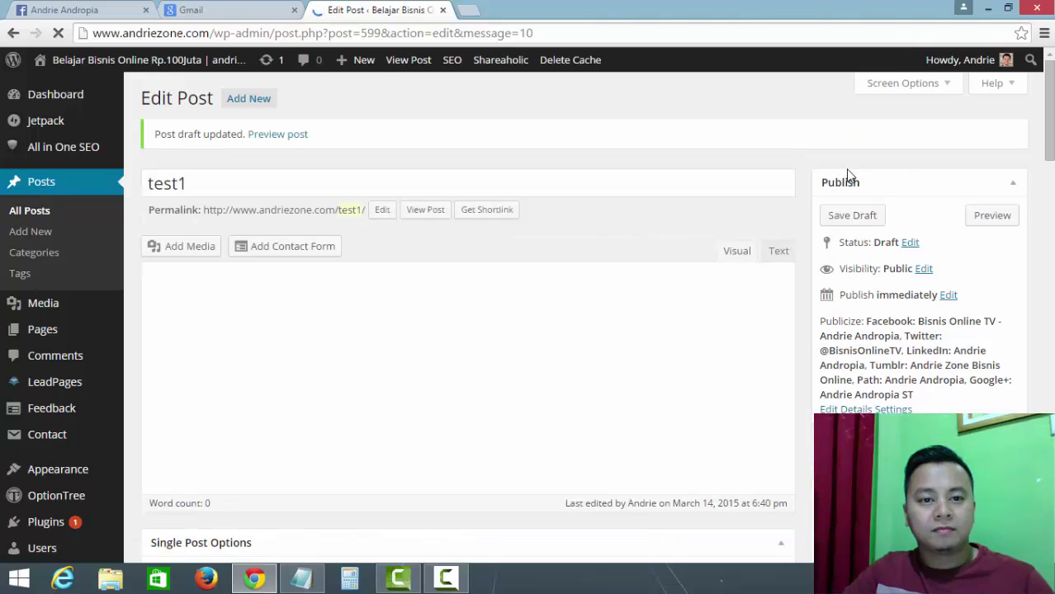
# - Expand the draft's Publicize details and examine the selected social accounts and the title and link in the custom message
pyautogui.click(859, 410)
pyautogui.scroll(-1, 914, 387)
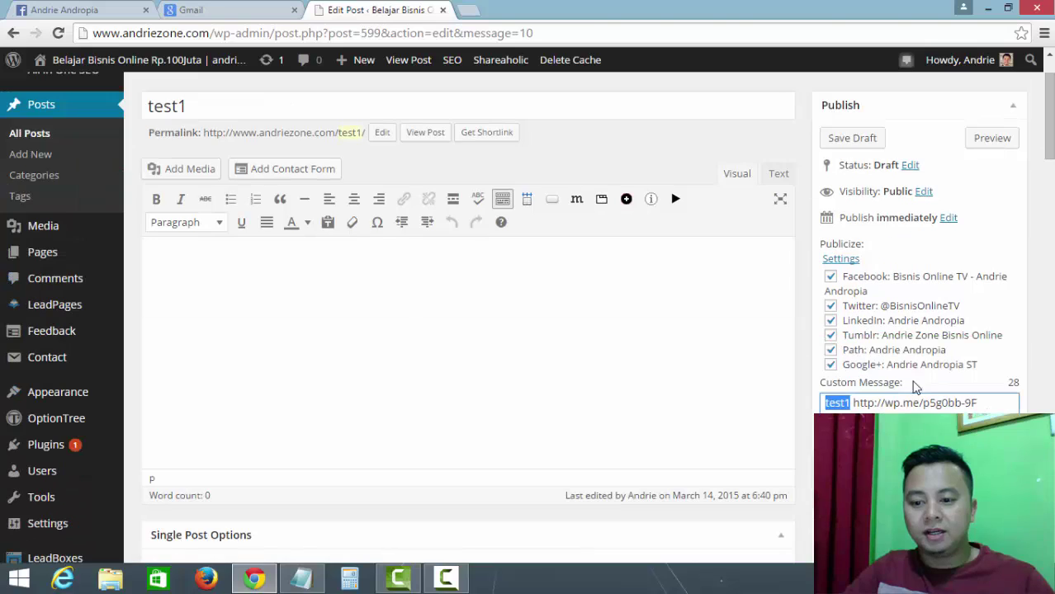
pyautogui.click(852, 405)
pyautogui.moveTo(849, 404); pyautogui.dragTo(828, 403)
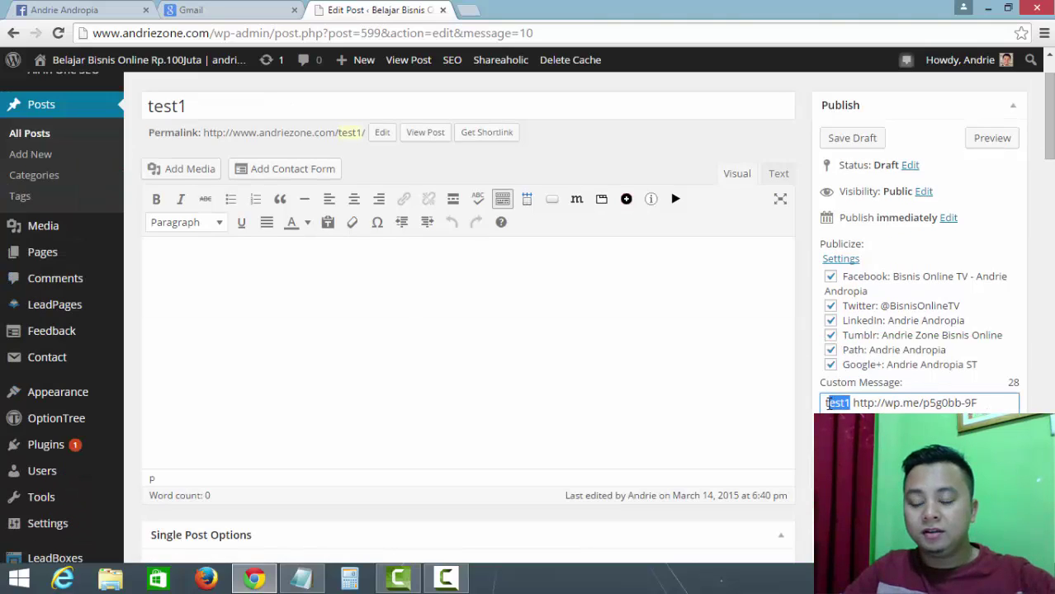
pyautogui.moveTo(856, 404); pyautogui.dragTo(973, 405)
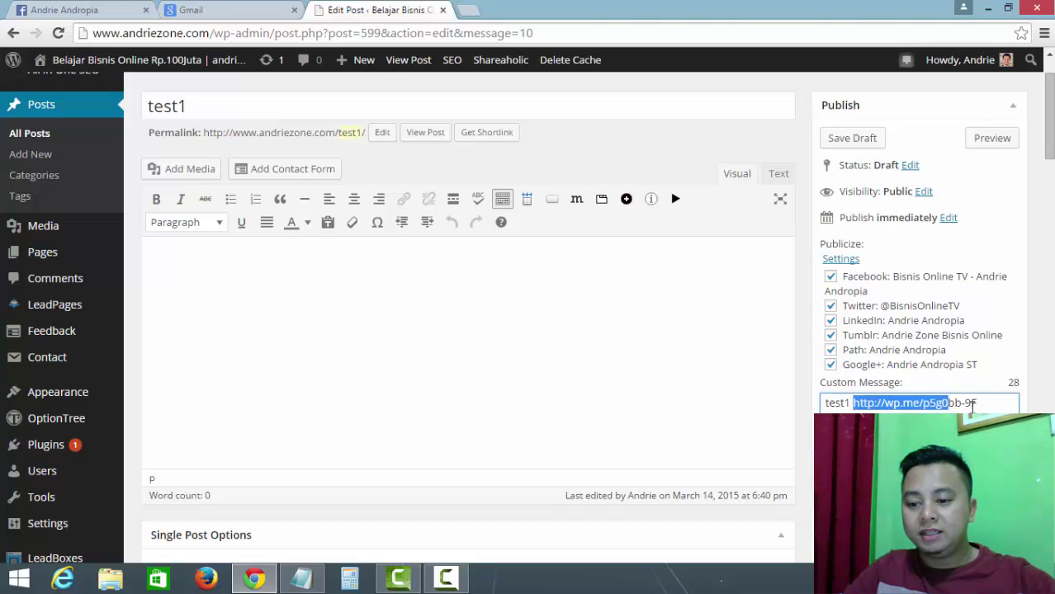
pyautogui.click(983, 408)
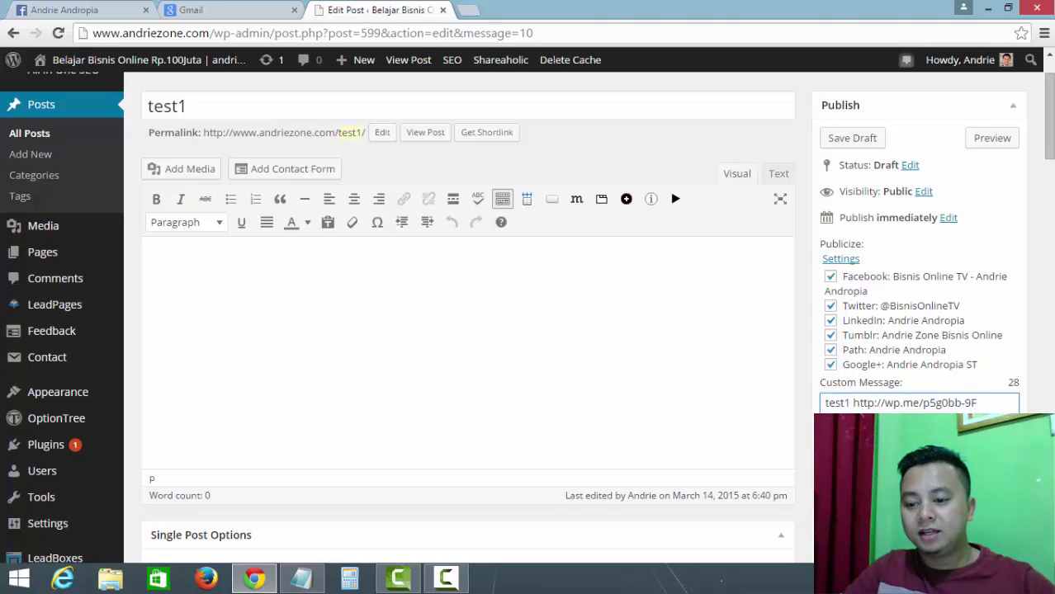
# - Switch to the Facebook profile and look through its timeline for blog posts shared from the website
pyautogui.click(71, 10)
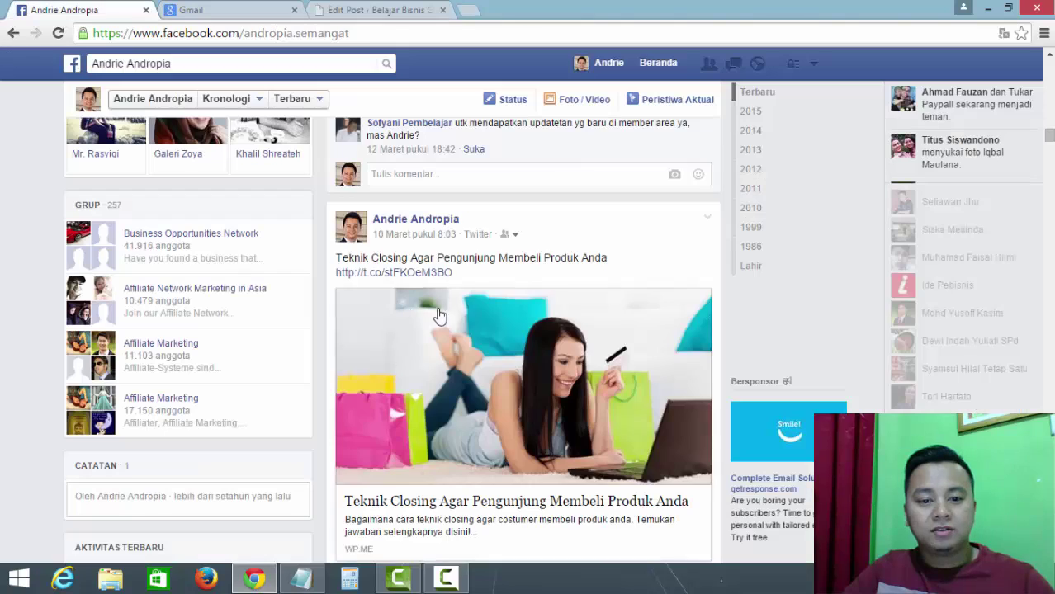
pyautogui.click(374, 9)
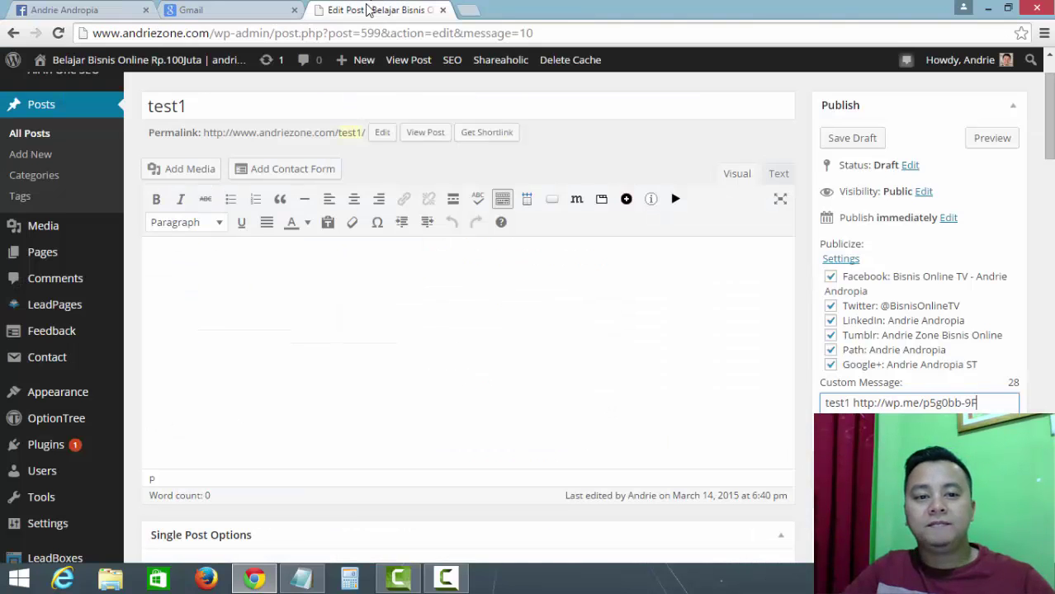
pyautogui.click(99, 12)
pyautogui.scroll(10, 45, 199)
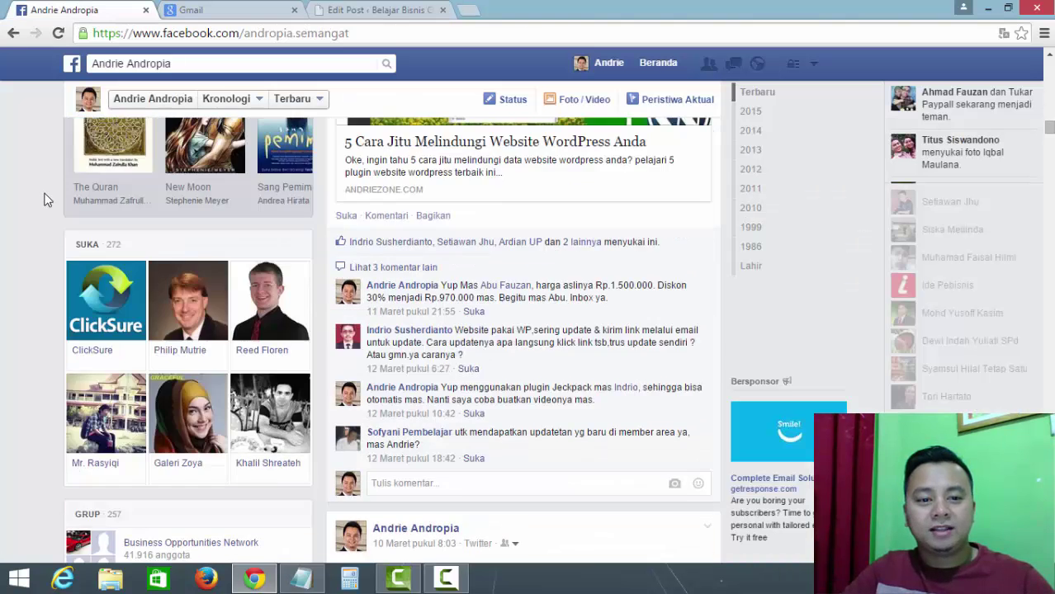
pyautogui.scroll(15, 46, 198)
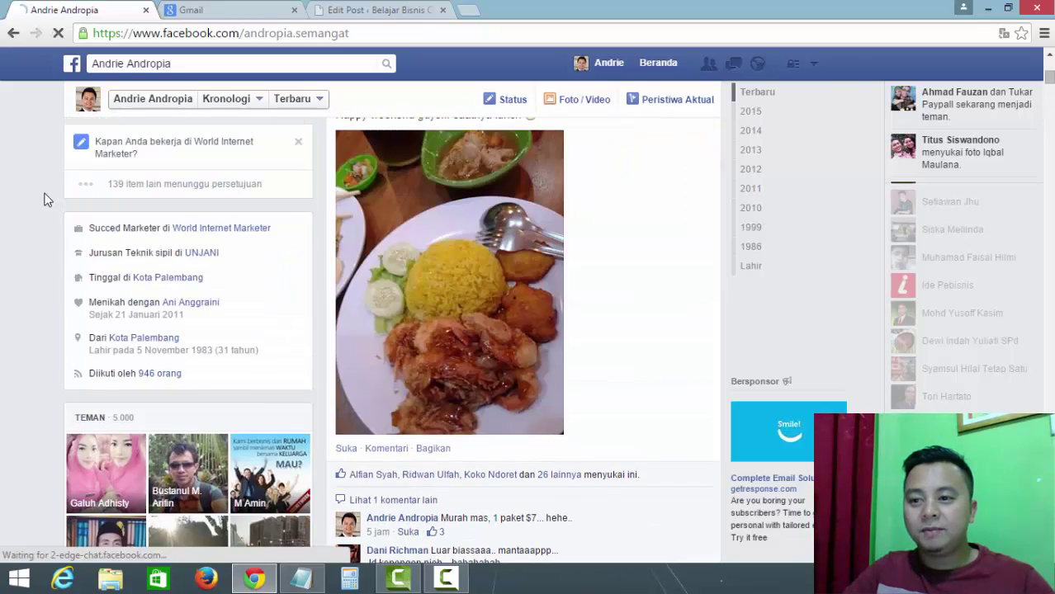